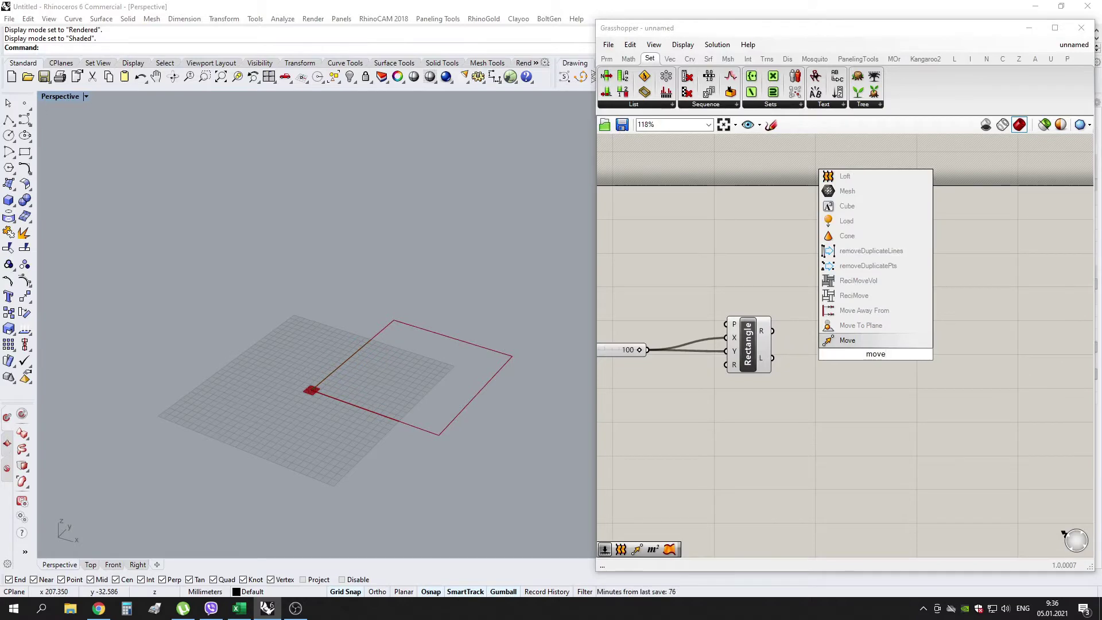
# - Add a Move component and a Unit Z vector component beside the Rectangle component
pyautogui.press('Return')
pyautogui.doubleClick(779, 399)
pyautogui.write('z')
pyautogui.press('Return')
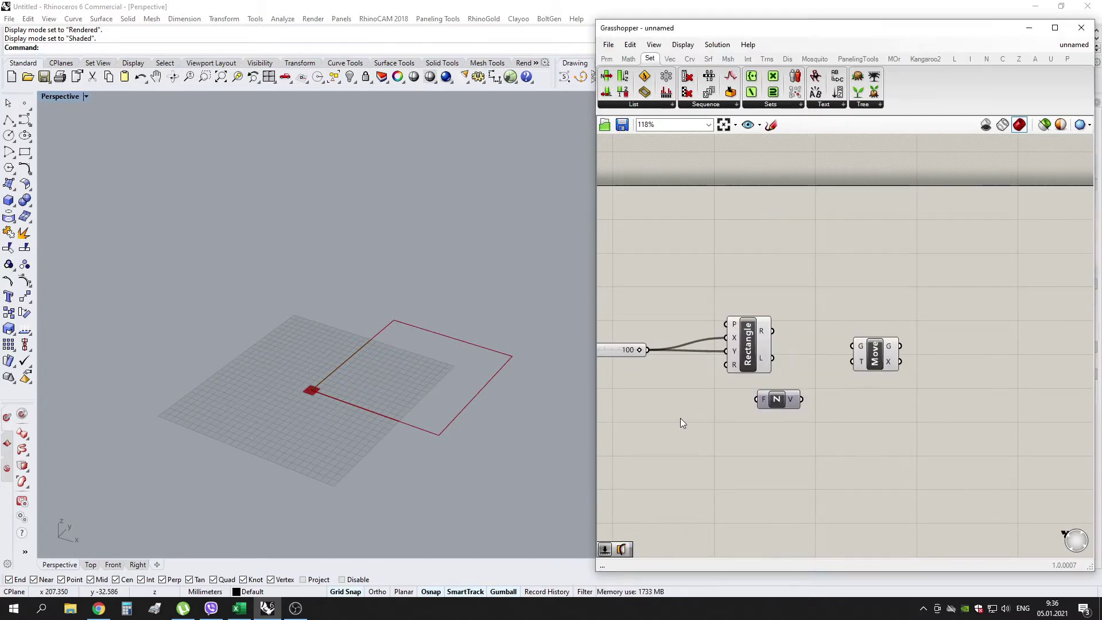
# - Drive the Unit Z factor with a slider of 300, and feed the rectangle and the Z vector into Move
pyautogui.doubleClick(679, 408)
pyautogui.write('300')
pyautogui.press('Return')
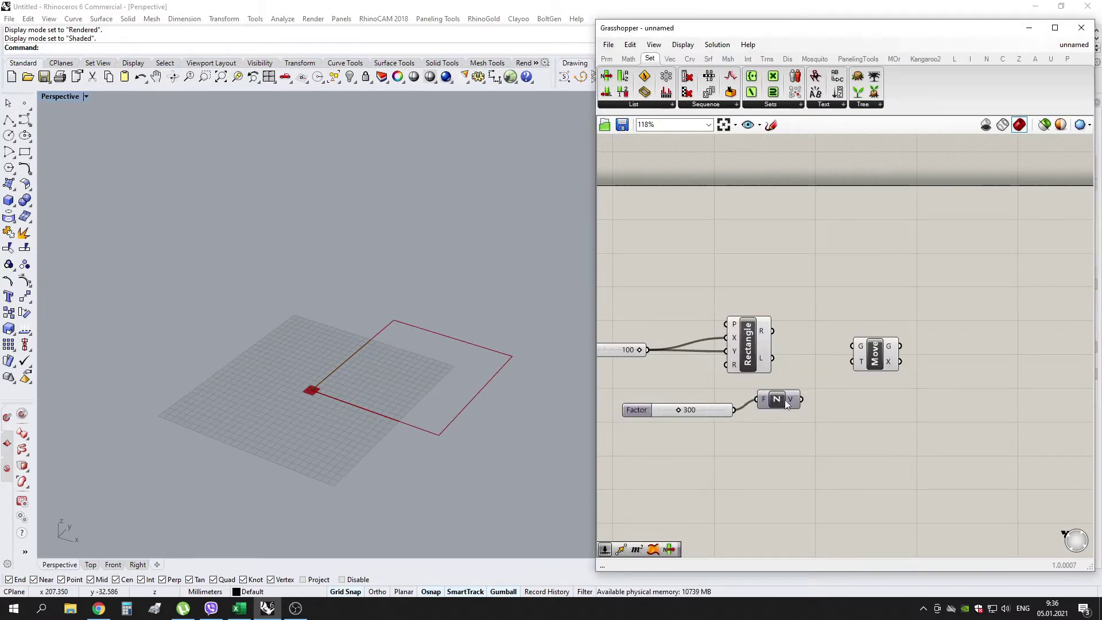
pyautogui.moveTo(801, 399); pyautogui.dragTo(839, 371)
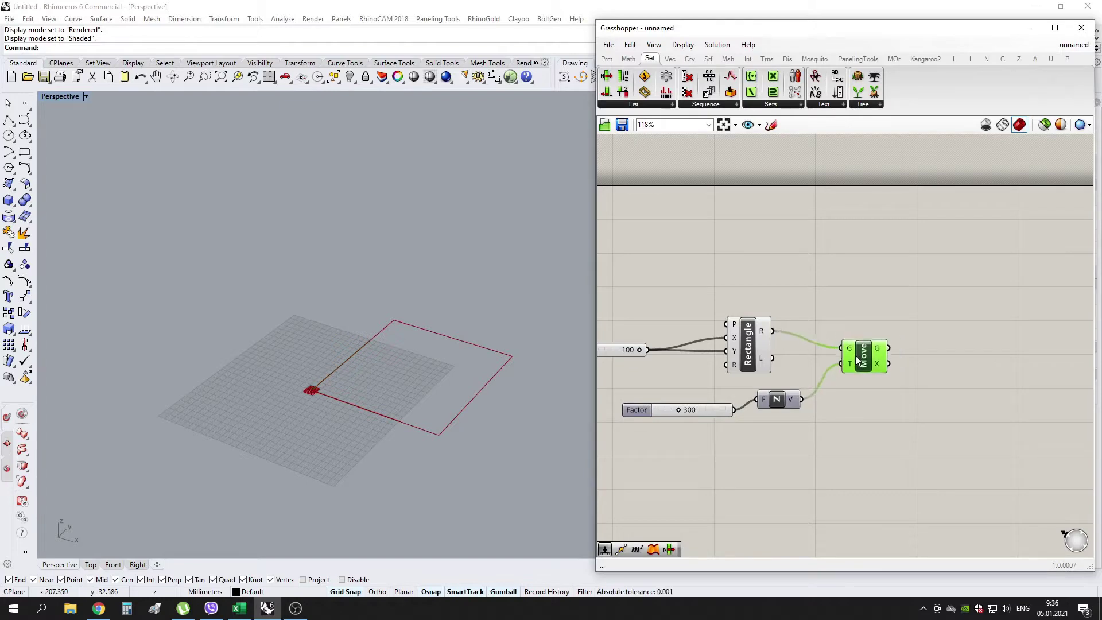
pyautogui.scroll(-8, 493, 404)
pyautogui.scroll(4, 525, 367)
pyautogui.moveTo(536, 370); pyautogui.dragTo(542, 350, button='right')
pyautogui.scroll(-5, 746, 359)
pyautogui.scroll(6, 817, 367)
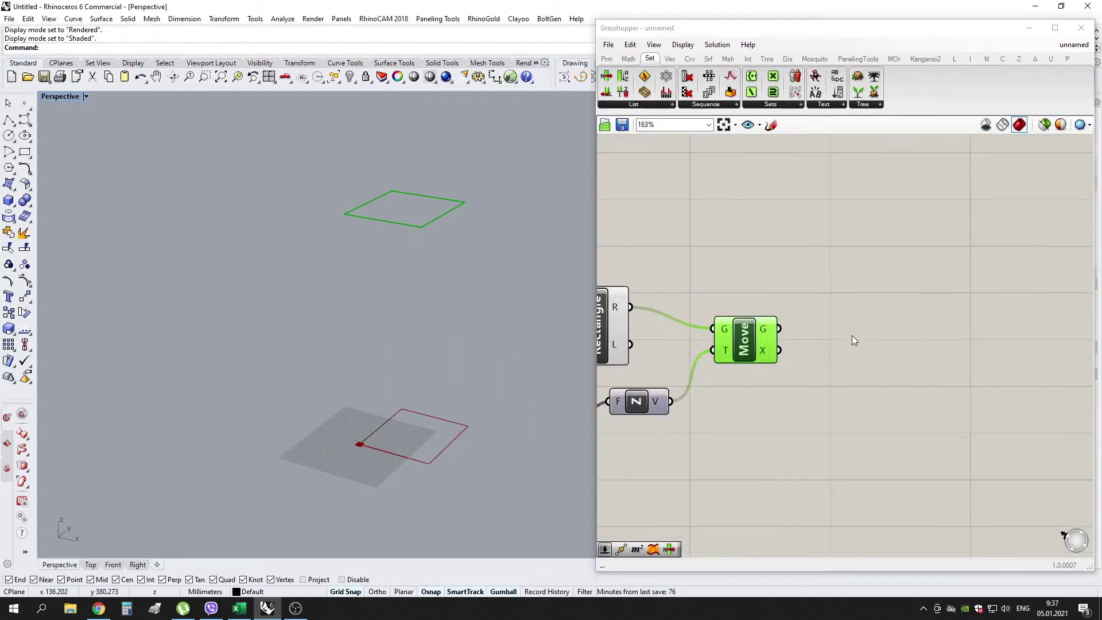
# - Add a Ruled Surface component and connect the original rectangle to A and the moved rectangle to B
pyautogui.doubleClick(852, 335)
pyautogui.write('rule')
pyautogui.press('Return')
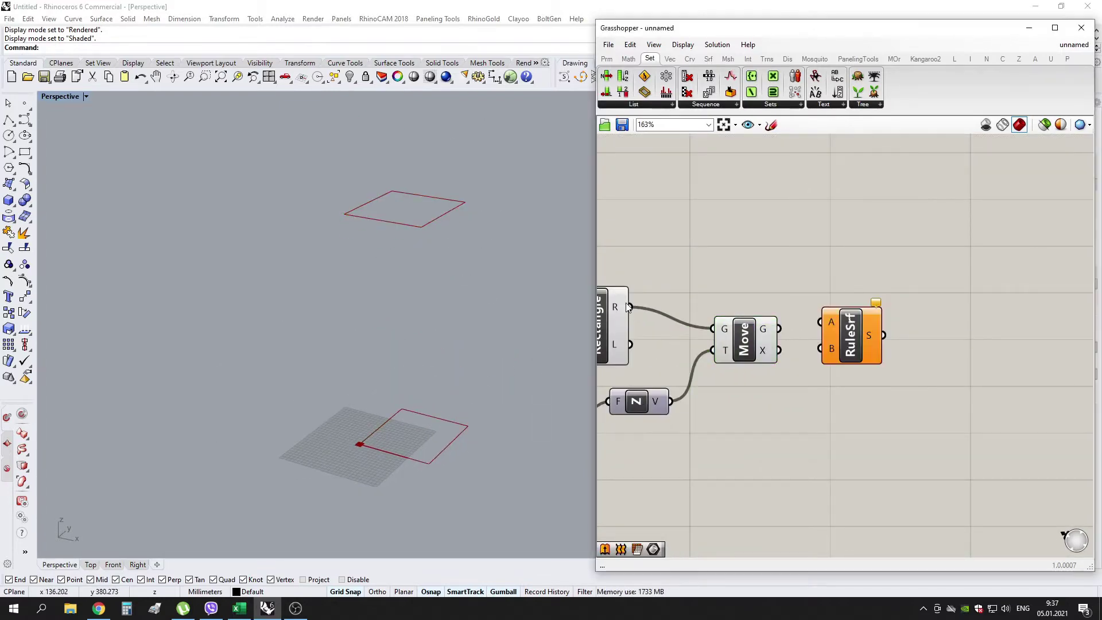
pyautogui.moveTo(670, 304); pyautogui.dragTo(819, 348)
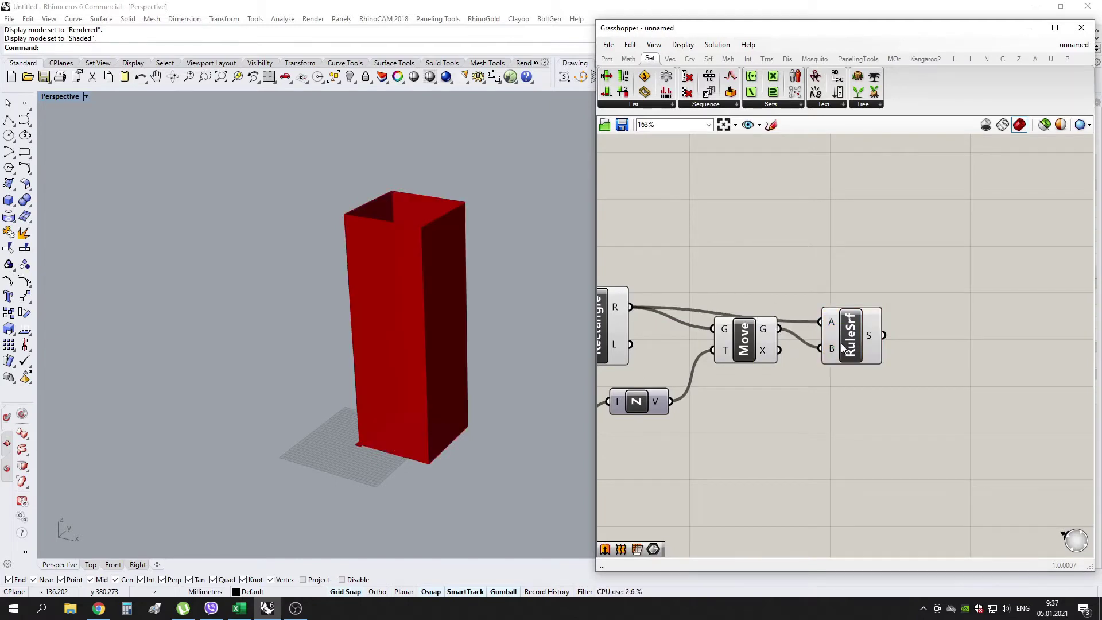
pyautogui.click(837, 333)
pyautogui.scroll(2, 831, 322)
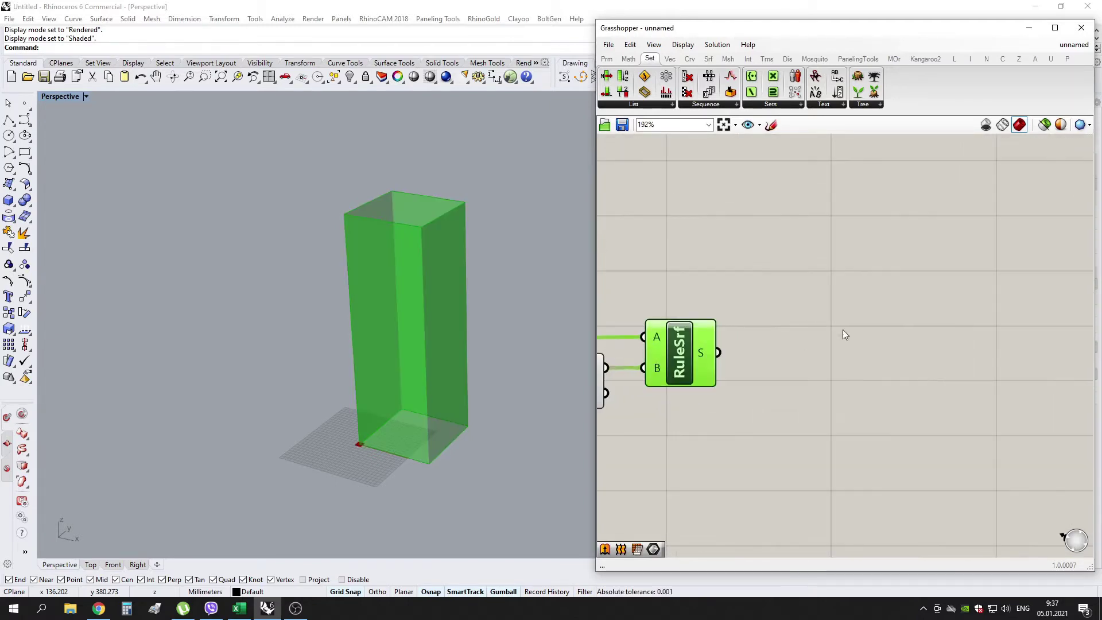
# - Add a Brep parameter and feed it with the moved geometry from the Move component
pyautogui.moveTo(841, 332); pyautogui.dragTo(884, 355, button='right')
pyautogui.doubleClick(773, 293)
pyautogui.write('brep')
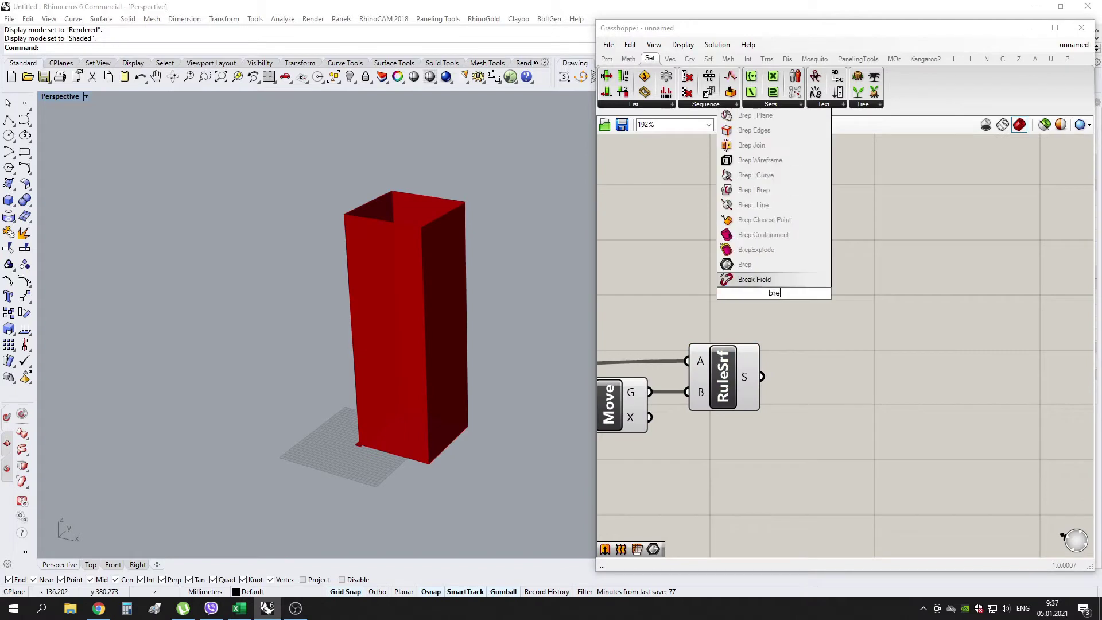
pyautogui.press('Return')
pyautogui.scroll(-5, 741, 312)
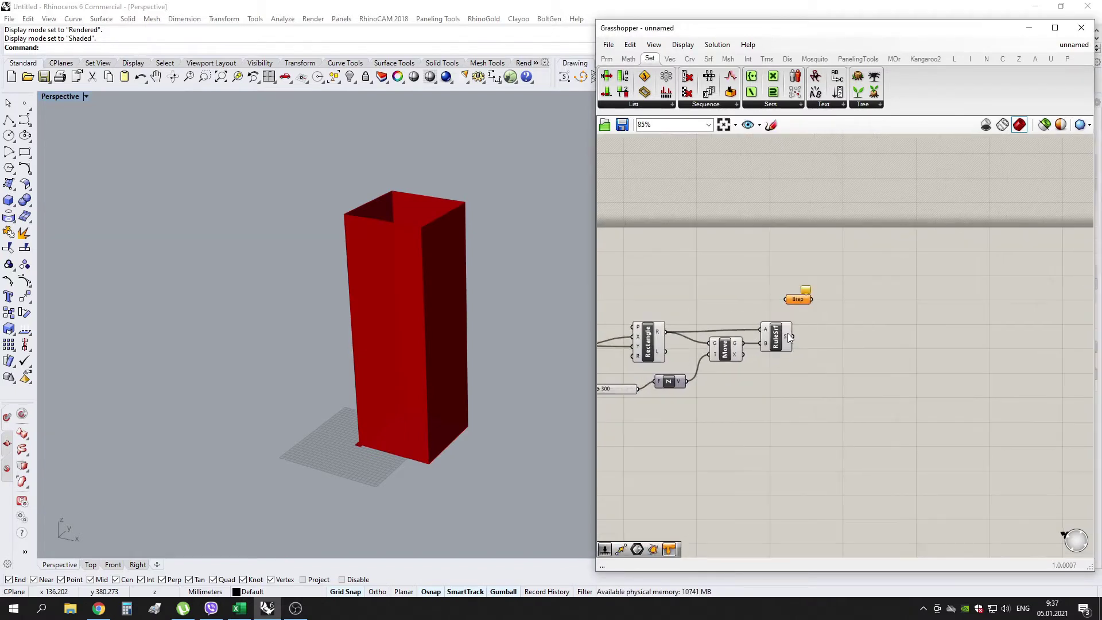
pyautogui.moveTo(743, 343); pyautogui.dragTo(849, 280)
pyautogui.click(790, 323)
pyautogui.moveTo(833, 336); pyautogui.dragTo(810, 320, button='right')
pyautogui.scroll(3, 810, 320)
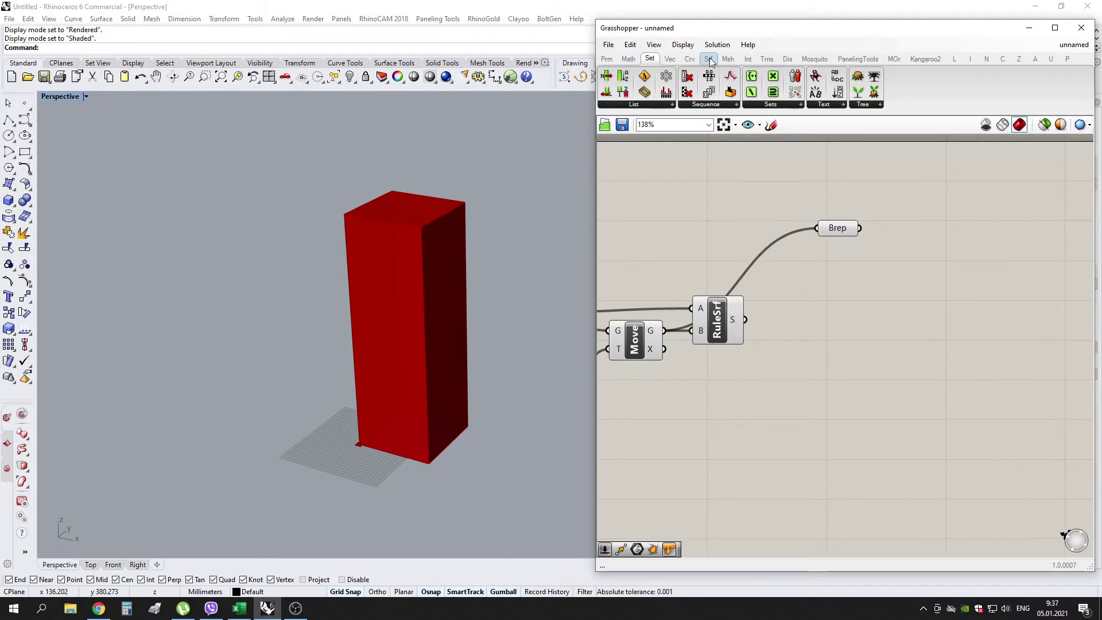
# - Place a Mesh Surface component beside the Ruled Surface component
pyautogui.click(727, 59)
pyautogui.click(950, 105)
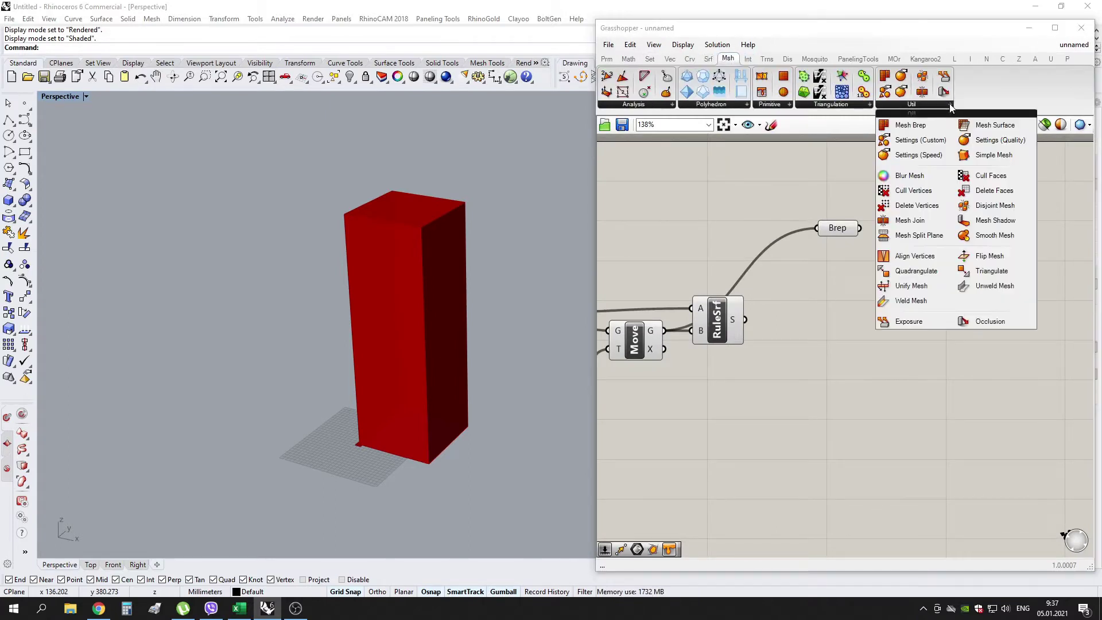
pyautogui.click(994, 124)
pyautogui.click(834, 333)
pyautogui.scroll(-4, 866, 352)
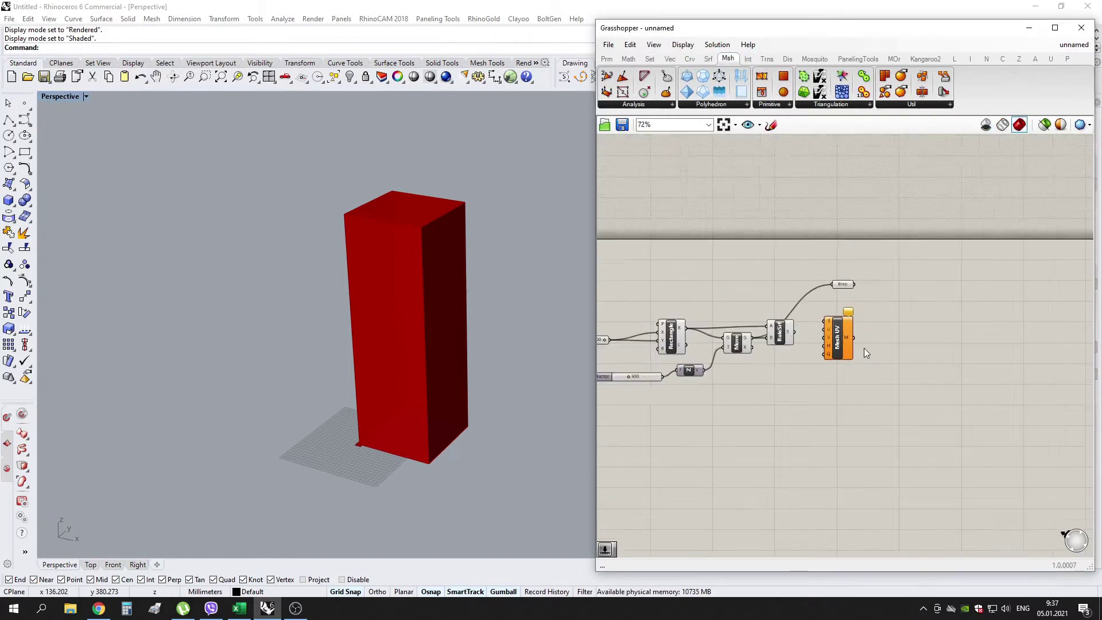
pyautogui.scroll(4, 661, 334)
# - Set the expression on the Rectangle component's R input to 0.1
pyautogui.rightClick(680, 325)
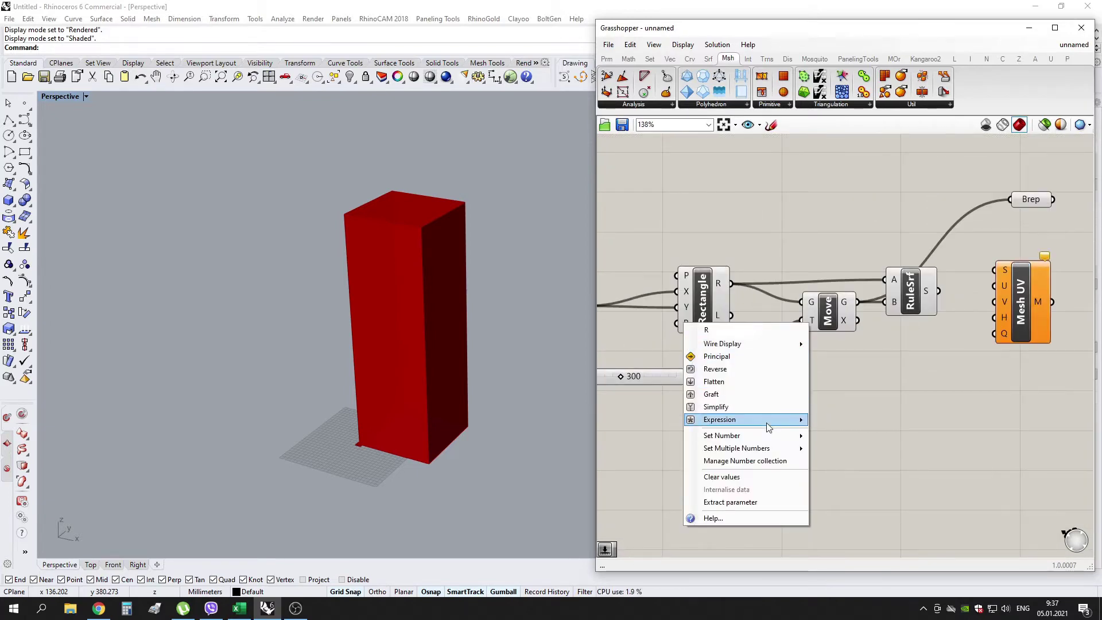
pyautogui.moveTo(775, 423)
pyautogui.write('0.1')
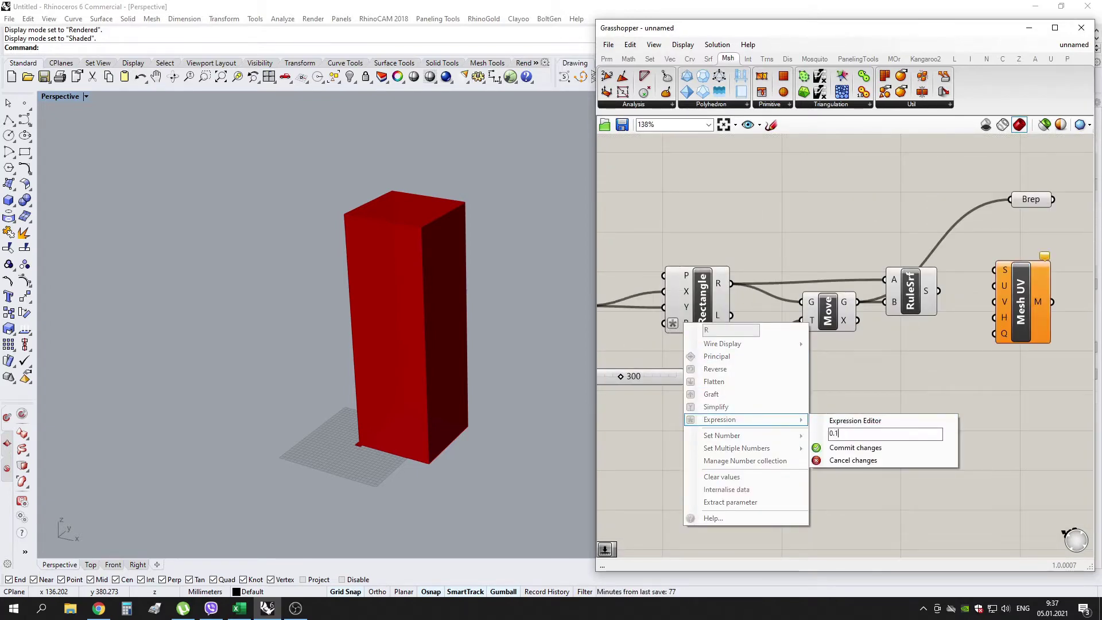
pyautogui.click(855, 448)
# - Connect the ruled surface to Mesh Surface, with a panel of 8 as U count and a slider of 15 as V count
pyautogui.moveTo(938, 291); pyautogui.dragTo(1029, 300)
pyautogui.doubleClick(912, 346)
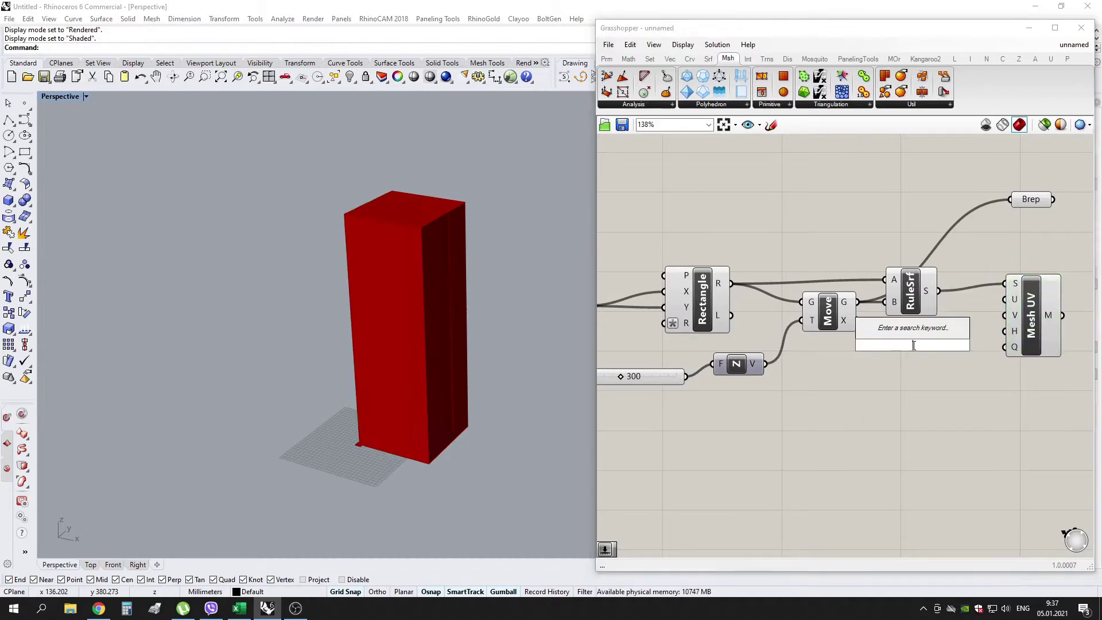
pyautogui.write('8')
pyautogui.press('Return')
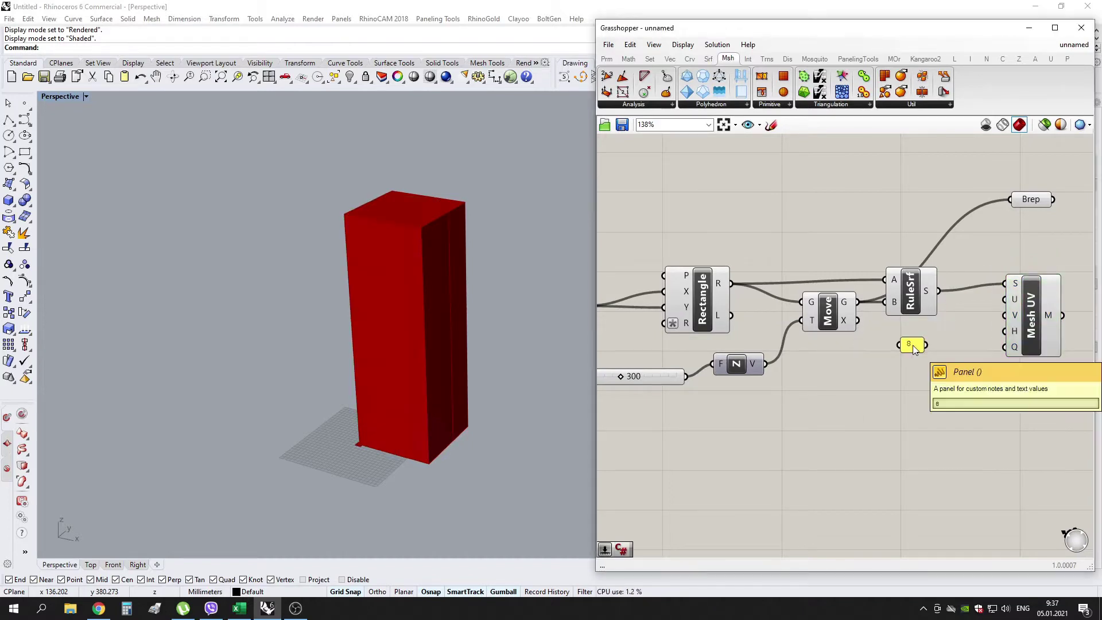
pyautogui.doubleClick(906, 385)
pyautogui.write('15')
pyautogui.press('Return')
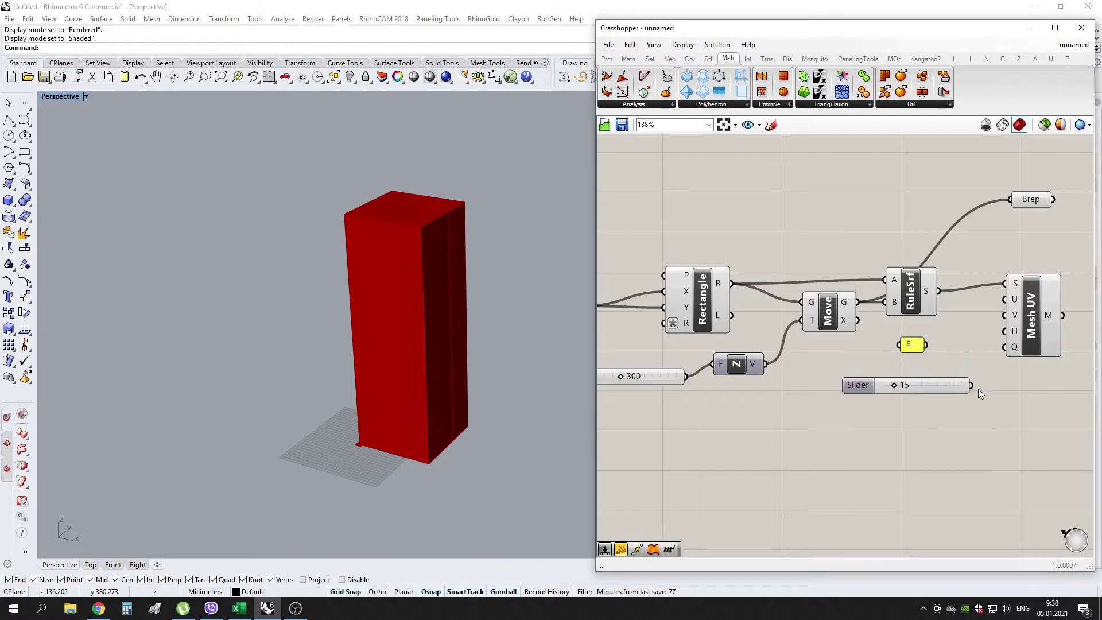
pyautogui.moveTo(982, 328); pyautogui.dragTo(1003, 316)
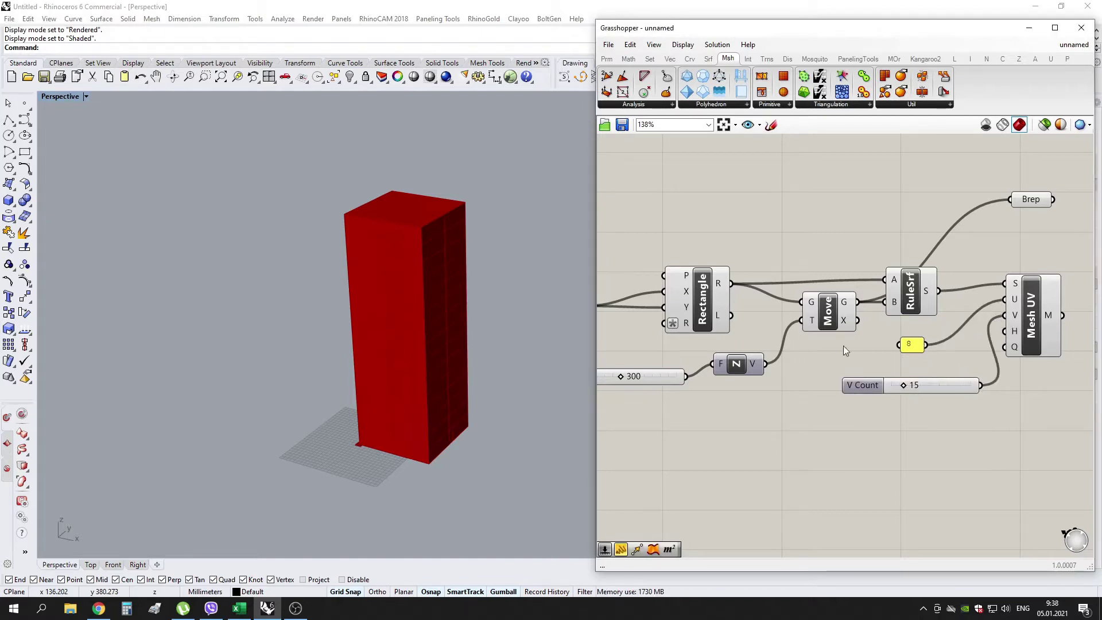
# - Set the V Count slider to 9
pyautogui.scroll(2, 445, 396)
pyautogui.moveTo(445, 396); pyautogui.dragTo(430, 366, button='right')
pyautogui.scroll(4, 857, 415)
pyautogui.click(961, 347)
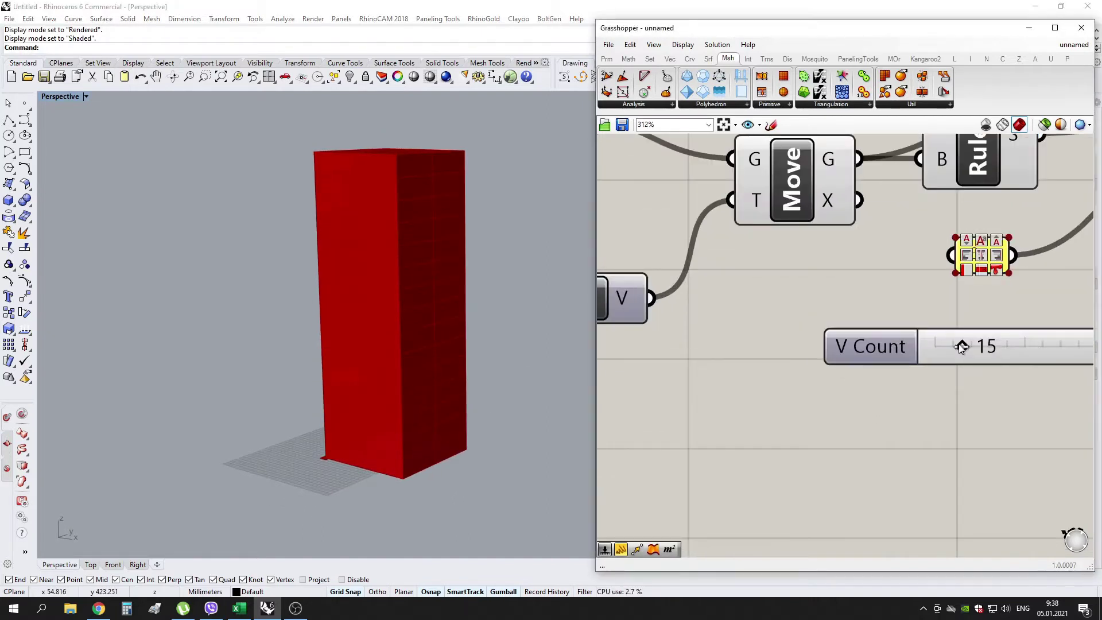
pyautogui.scroll(-5, 951, 346)
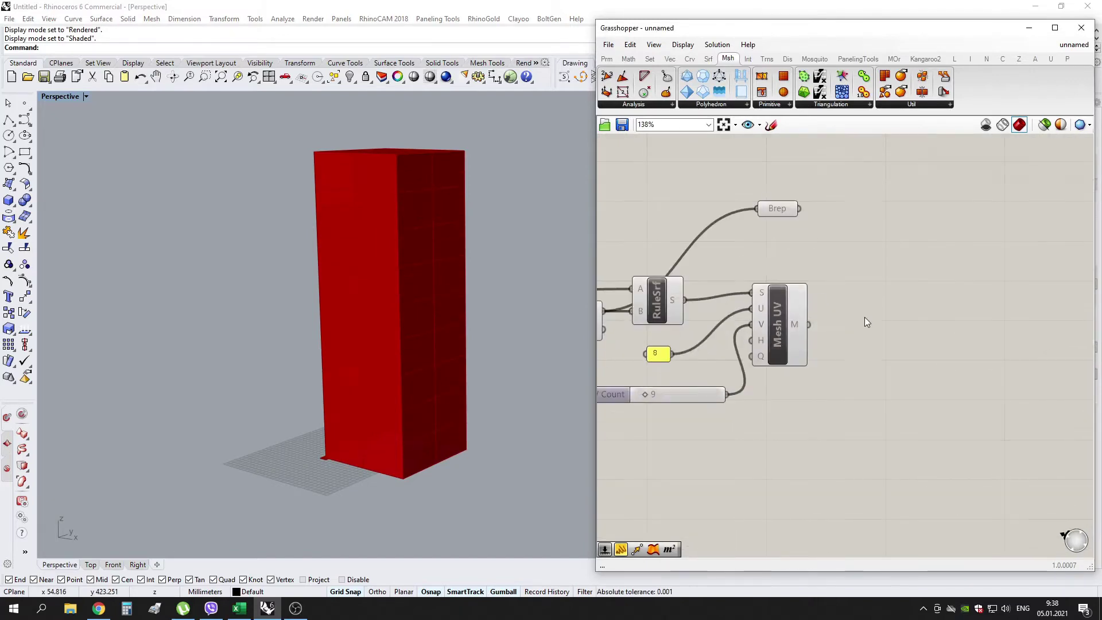
# - Feed the mesh into a Face Boundaries component and turn off the preview of the preceding components
pyautogui.moveTo(701, 175); pyautogui.dragTo(846, 330)
pyautogui.scroll(-3, 941, 287)
pyautogui.scroll(-3, 820, 359)
pyautogui.moveTo(903, 232); pyautogui.dragTo(705, 386)
pyautogui.middleClick(764, 329)
pyautogui.click(805, 288)
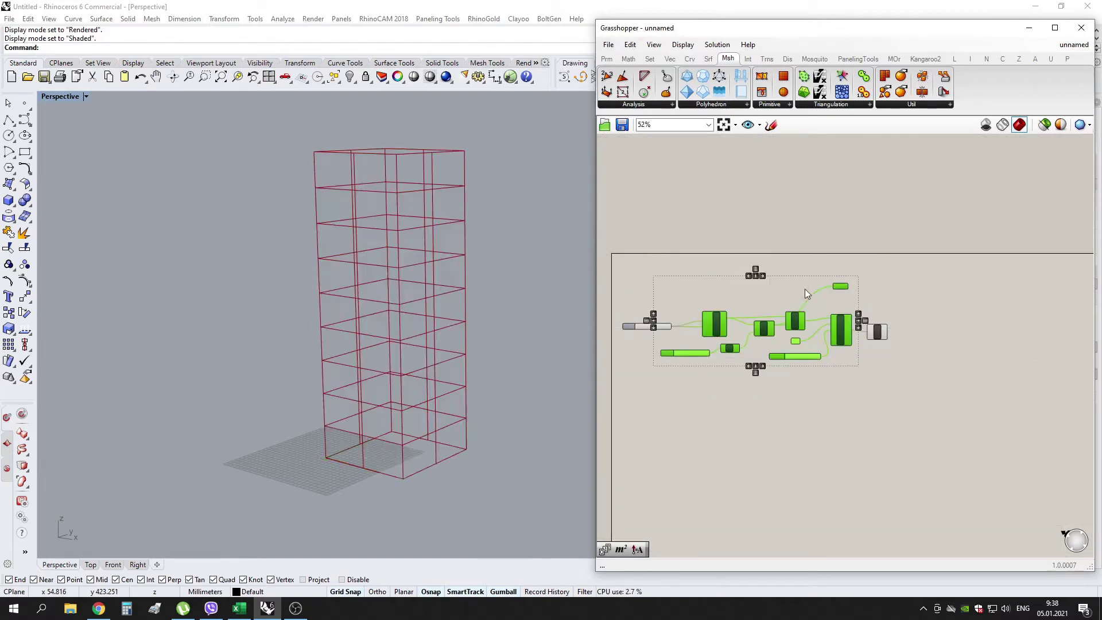
pyautogui.scroll(6, 912, 332)
# - Add an Area component and connect the face boundaries to its geometry input
pyautogui.click(868, 329)
pyautogui.doubleClick(867, 329)
pyautogui.write('area')
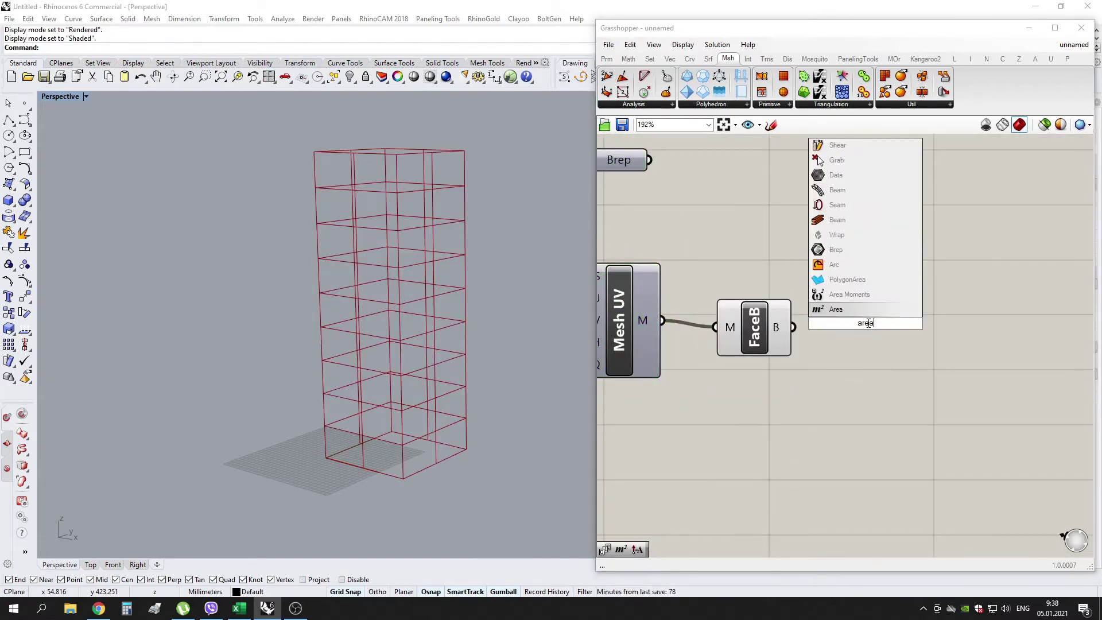
pyautogui.press('Return')
pyautogui.moveTo(819, 328); pyautogui.dragTo(827, 323)
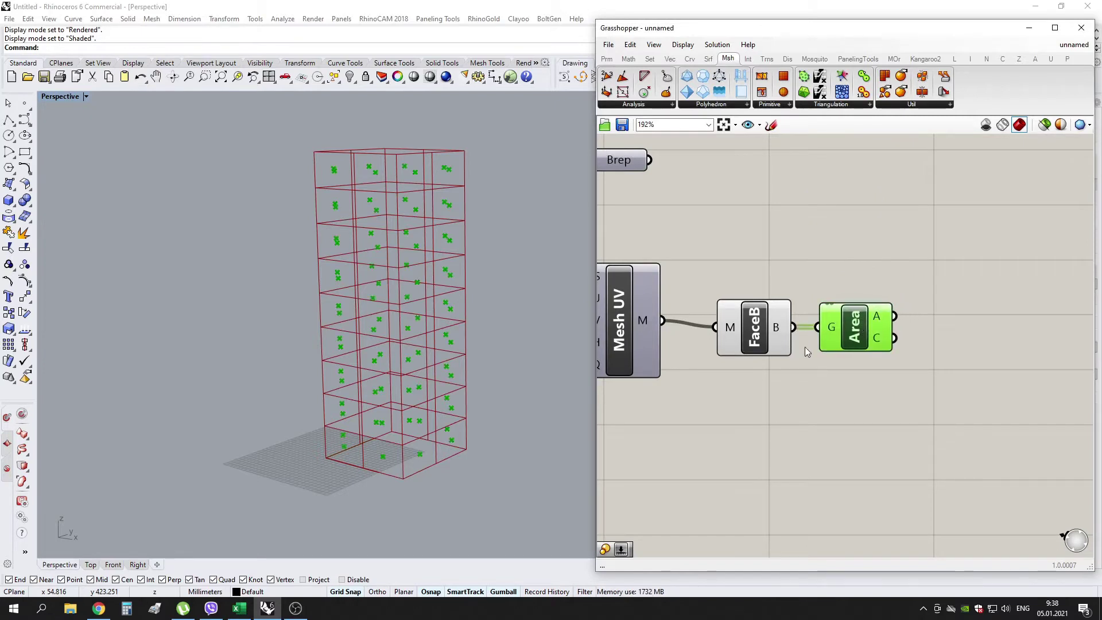
# - Add a Scale component that scales the face boundaries about the area centroids
pyautogui.scroll(-2, 805, 347)
pyautogui.doubleClick(865, 334)
pyautogui.write('scal')
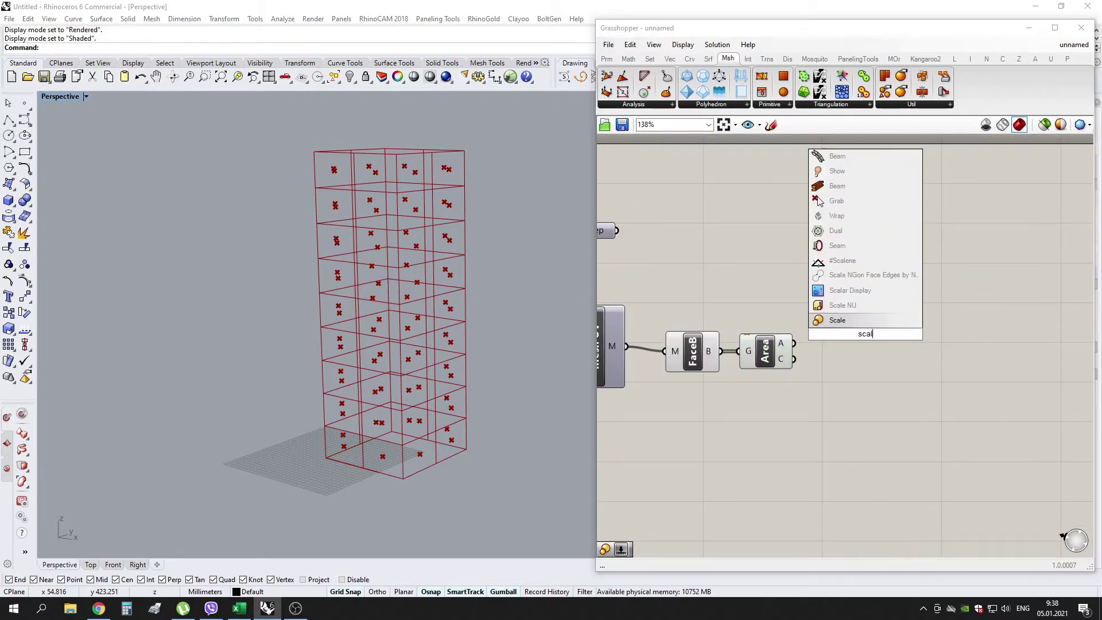
pyautogui.press('Return')
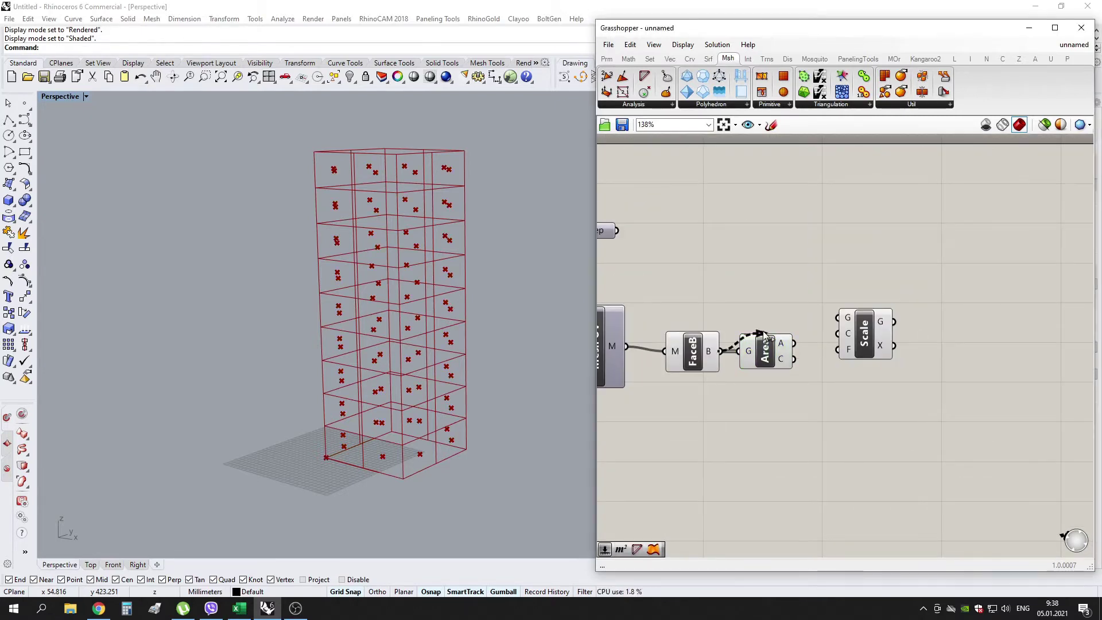
pyautogui.moveTo(765, 334); pyautogui.dragTo(838, 317)
pyautogui.moveTo(795, 359); pyautogui.dragTo(837, 349)
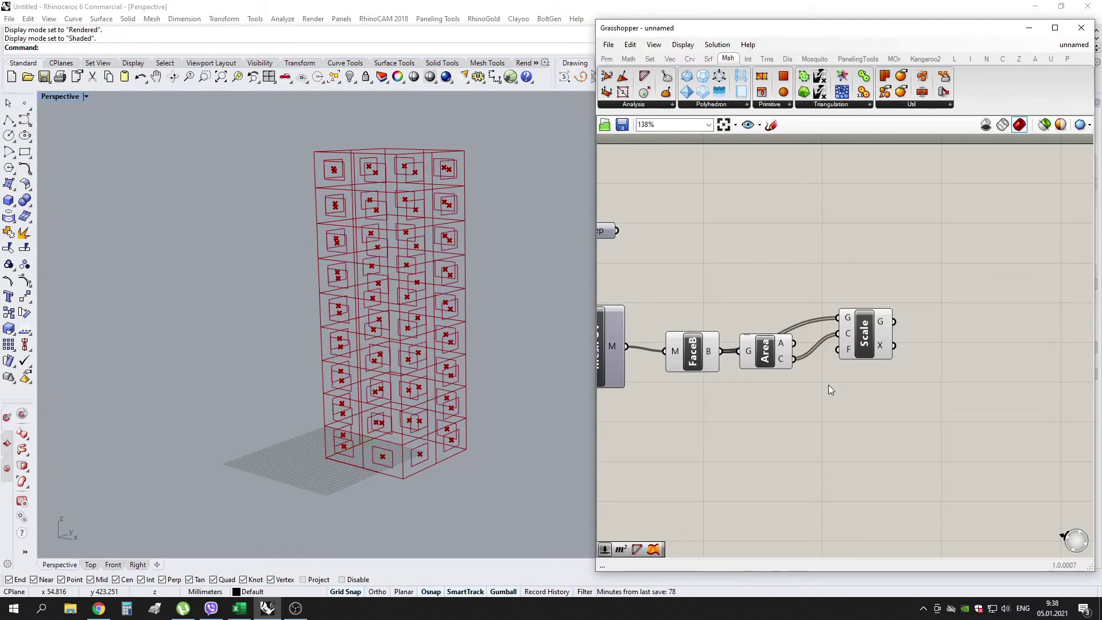
pyautogui.scroll(2, 830, 384)
pyautogui.click(858, 344)
pyautogui.scroll(-4, 755, 378)
pyautogui.scroll(5, 861, 373)
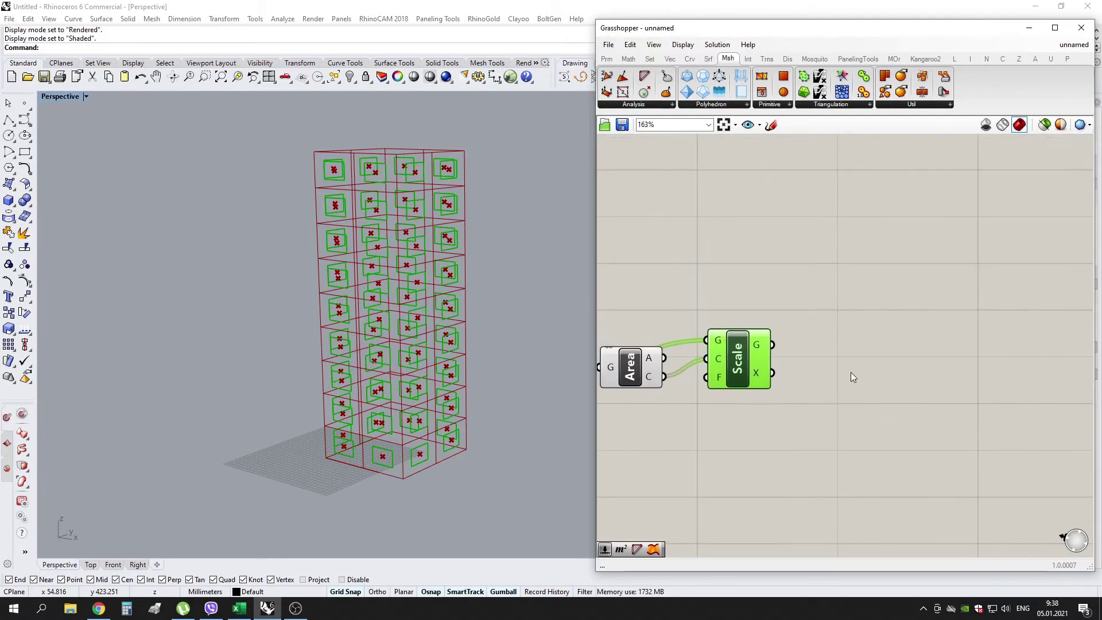
pyautogui.scroll(-1, 895, 391)
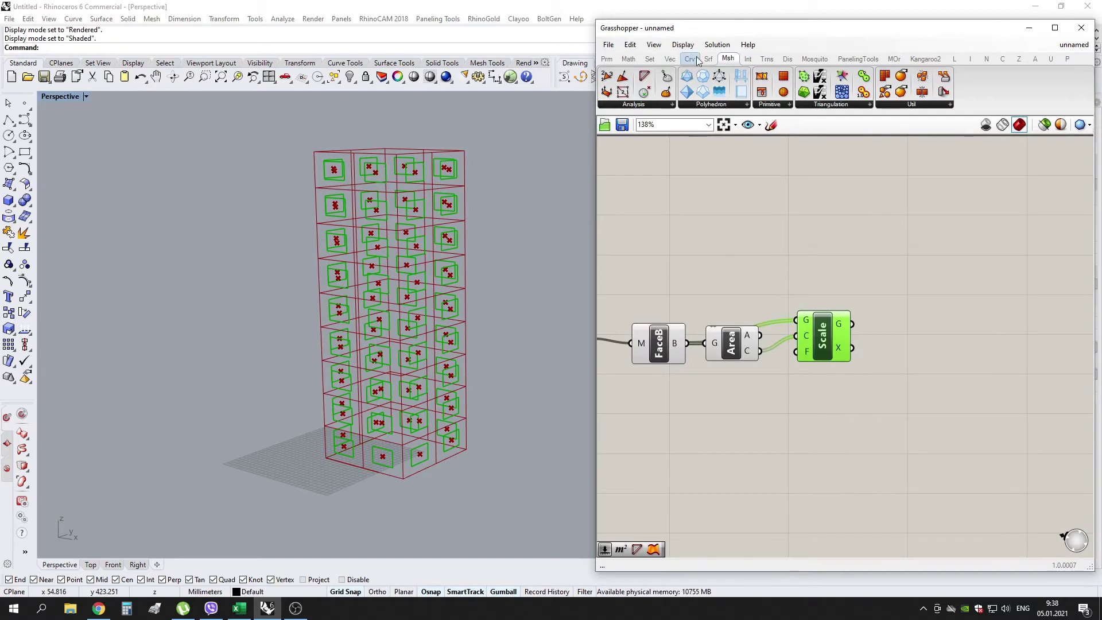
# - Add a Brep Closest Point component with the area centroids as points and the face boundaries as Brep
pyautogui.scroll(1, 697, 60)
pyautogui.moveTo(660, 111); pyautogui.dragTo(772, 410)
pyautogui.scroll(-2, 802, 414)
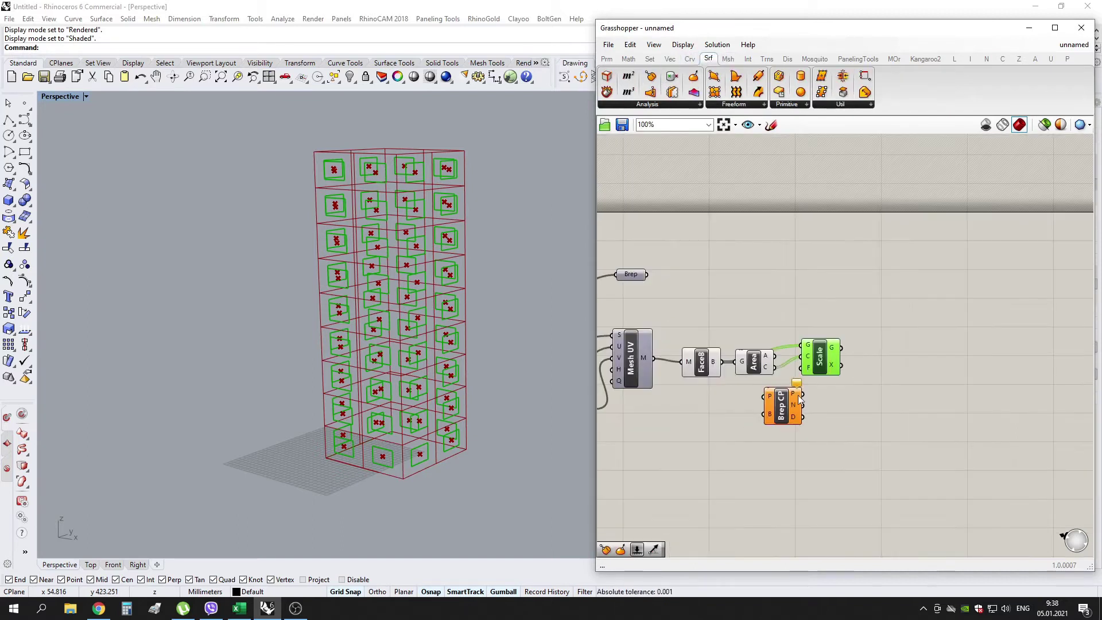
pyautogui.scroll(2, 778, 389)
pyautogui.moveTo(700, 356); pyautogui.dragTo(754, 424)
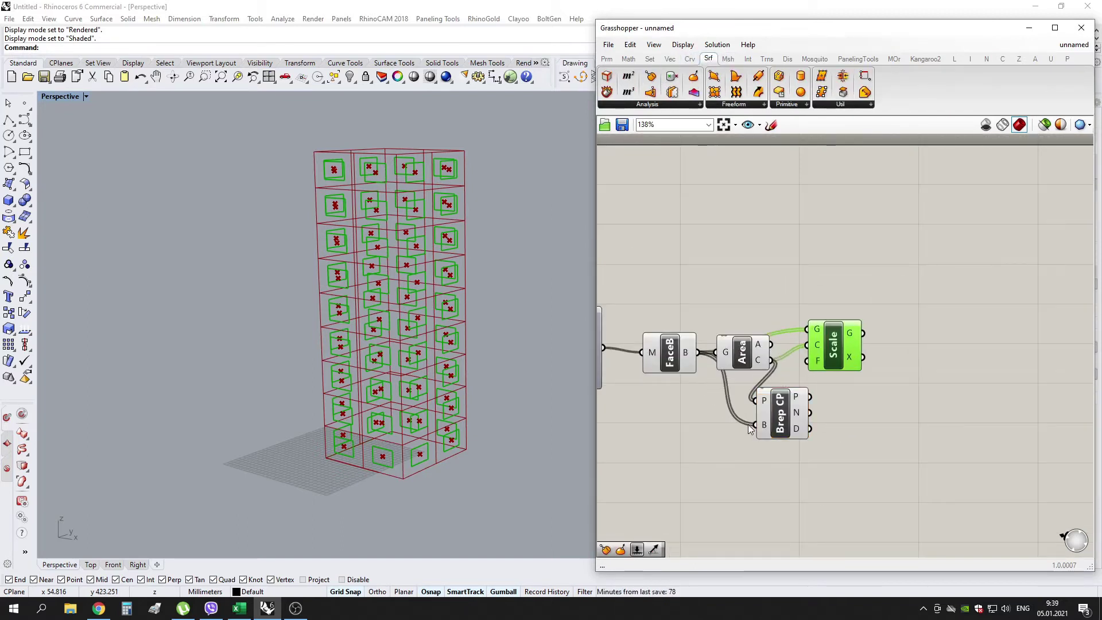
pyautogui.scroll(1, 812, 421)
pyautogui.moveTo(800, 394); pyautogui.dragTo(747, 386, button='right')
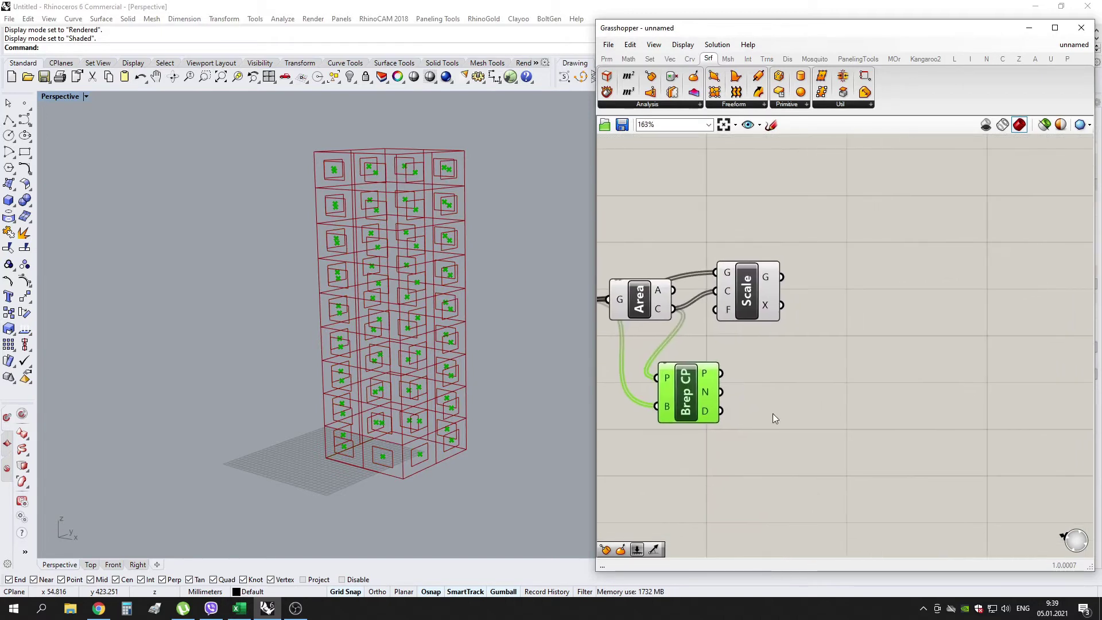
# - Add a vector Amplitude component and connect the Brep Closest Point normals to its V input
pyautogui.click(669, 59)
pyautogui.click(848, 104)
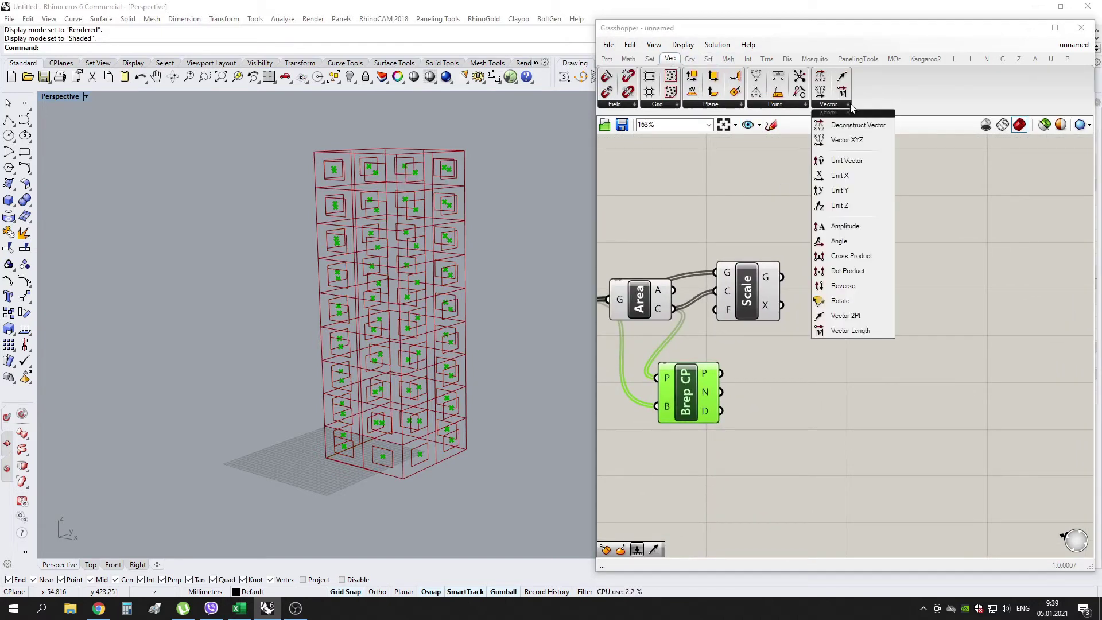
pyautogui.click(845, 272)
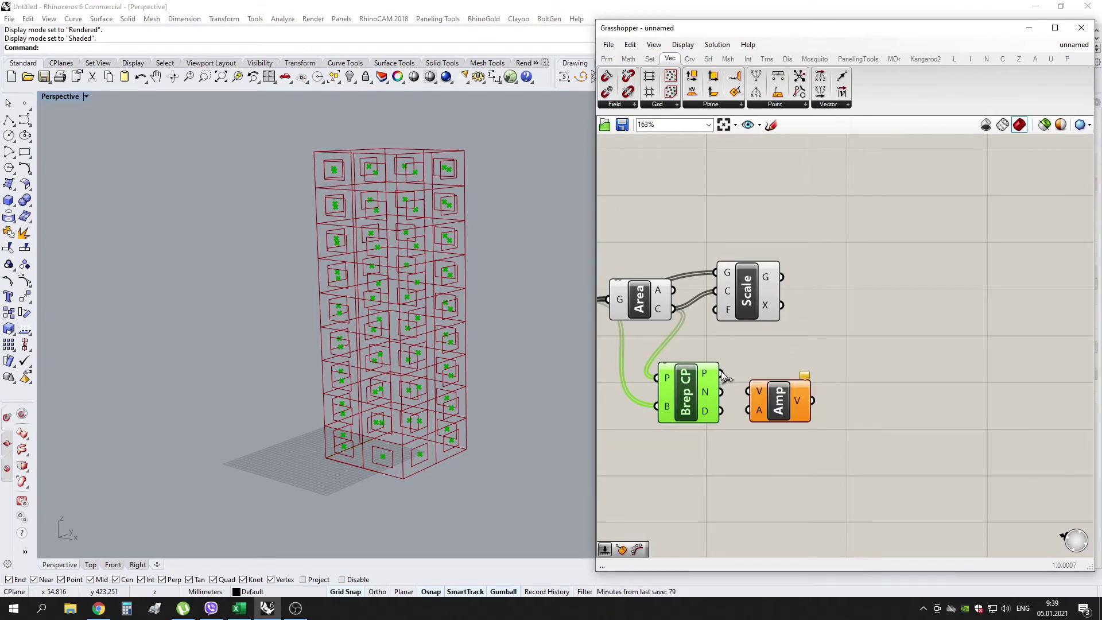
pyautogui.moveTo(721, 392); pyautogui.dragTo(747, 391)
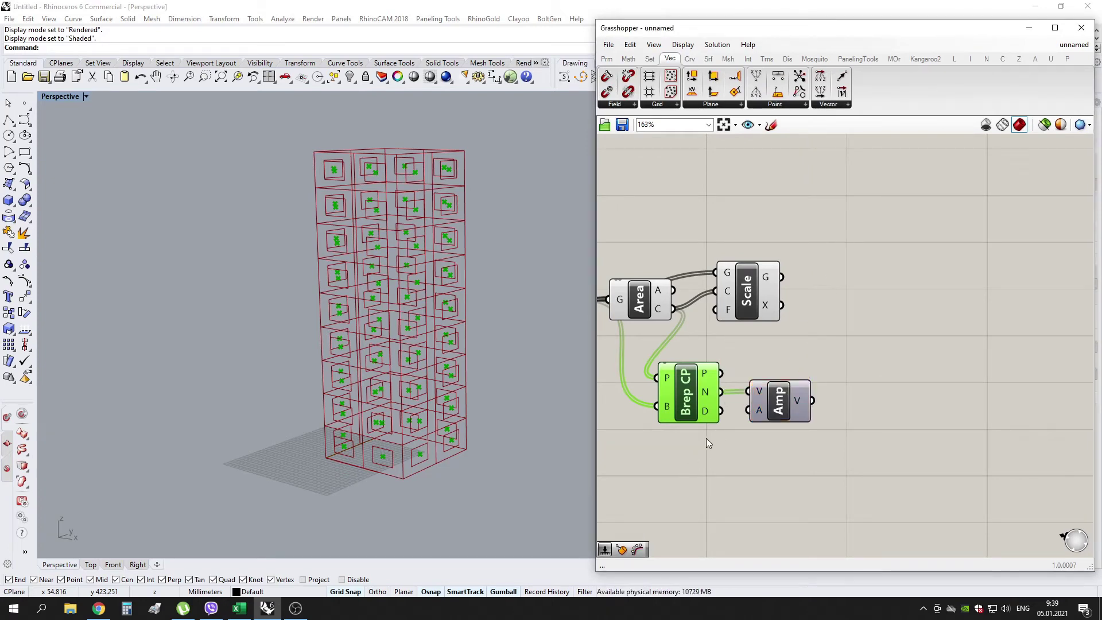
# - Add a number slider with value 2 and connect it to the Amplitude component's A input
pyautogui.doubleClick(705, 438)
pyautogui.write('2')
pyautogui.press('Return')
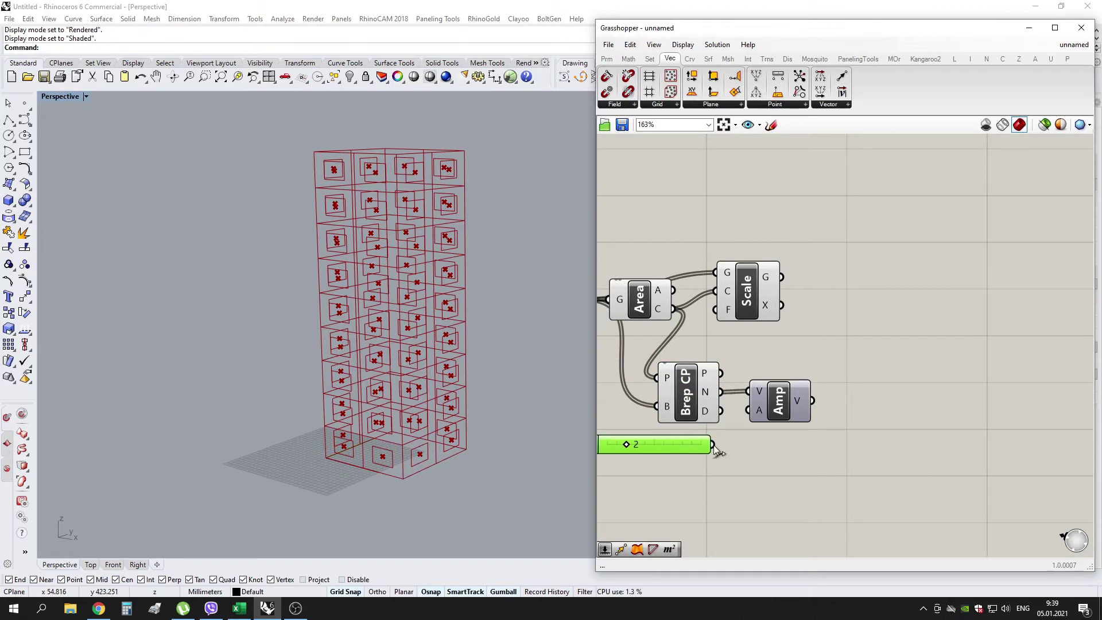
pyautogui.moveTo(713, 446); pyautogui.dragTo(761, 414)
pyautogui.scroll(3, 841, 415)
pyautogui.scroll(-1, 805, 422)
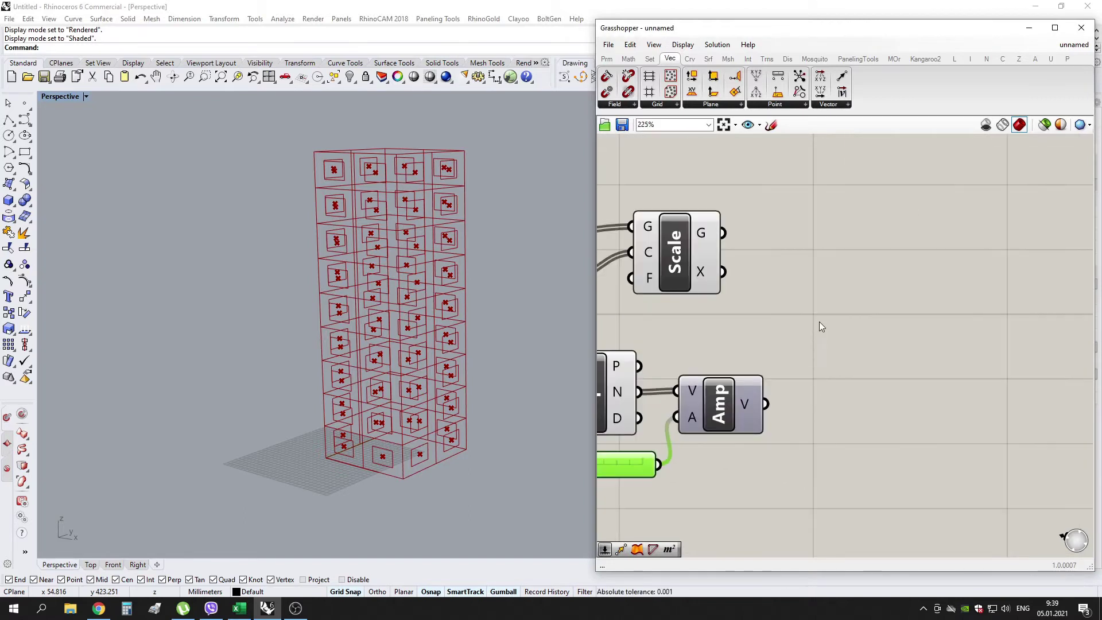
# - Add a Move component that moves the scaled face boundaries along the Amplitude vectors
pyautogui.doubleClick(818, 322)
pyautogui.write('move')
pyautogui.press('Return')
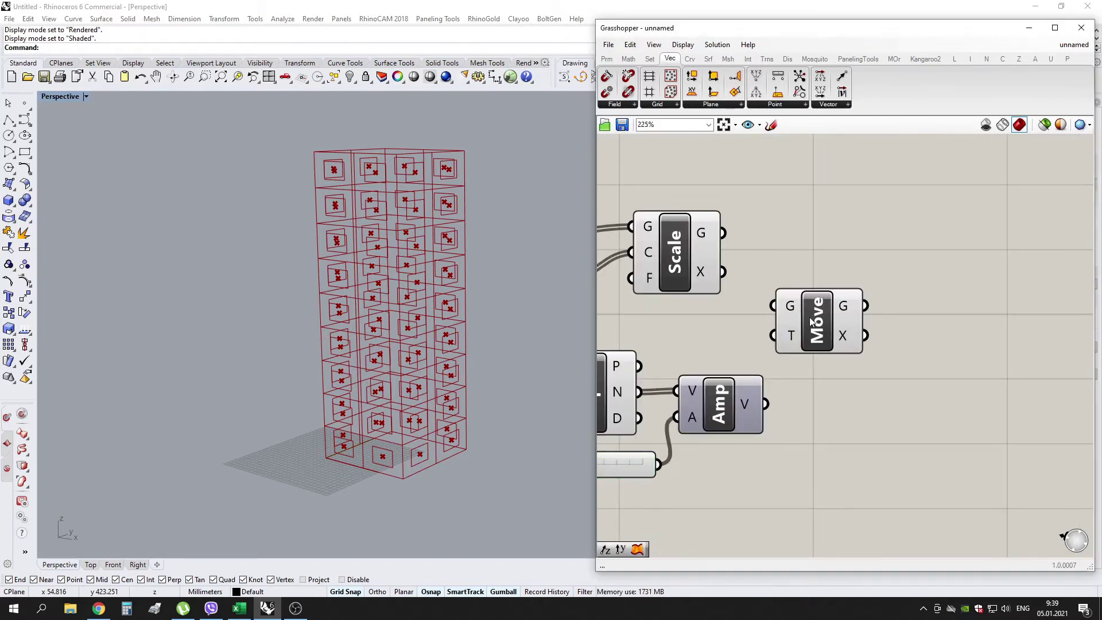
pyautogui.moveTo(809, 316); pyautogui.dragTo(838, 317)
pyautogui.moveTo(722, 233); pyautogui.dragTo(793, 307)
pyautogui.moveTo(766, 403); pyautogui.dragTo(793, 337)
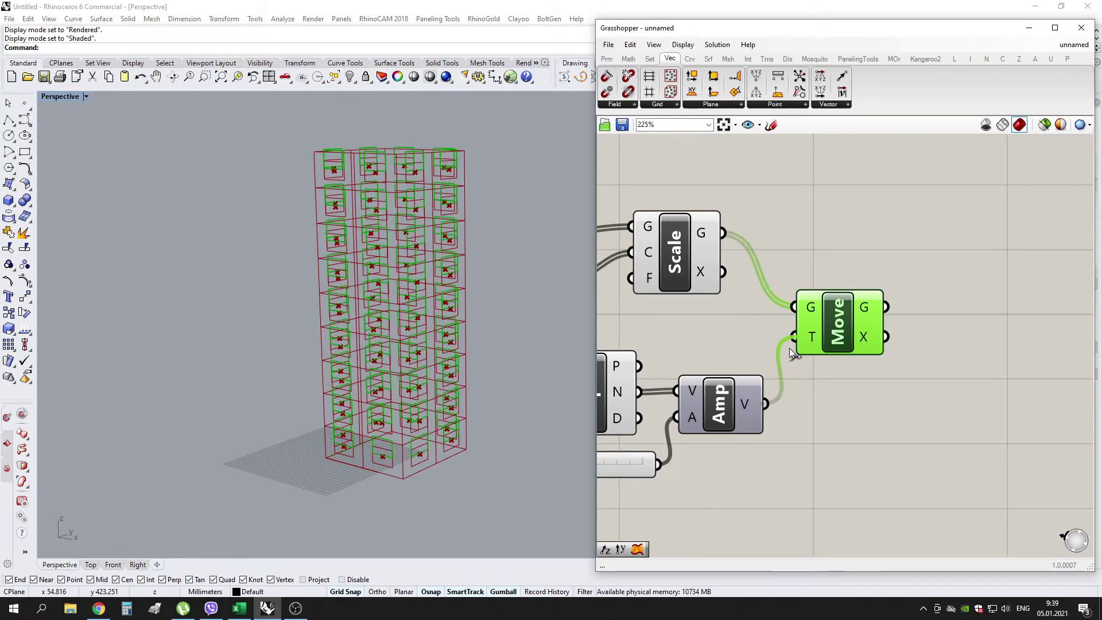
pyautogui.scroll(5, 446, 451)
pyautogui.scroll(1, 756, 371)
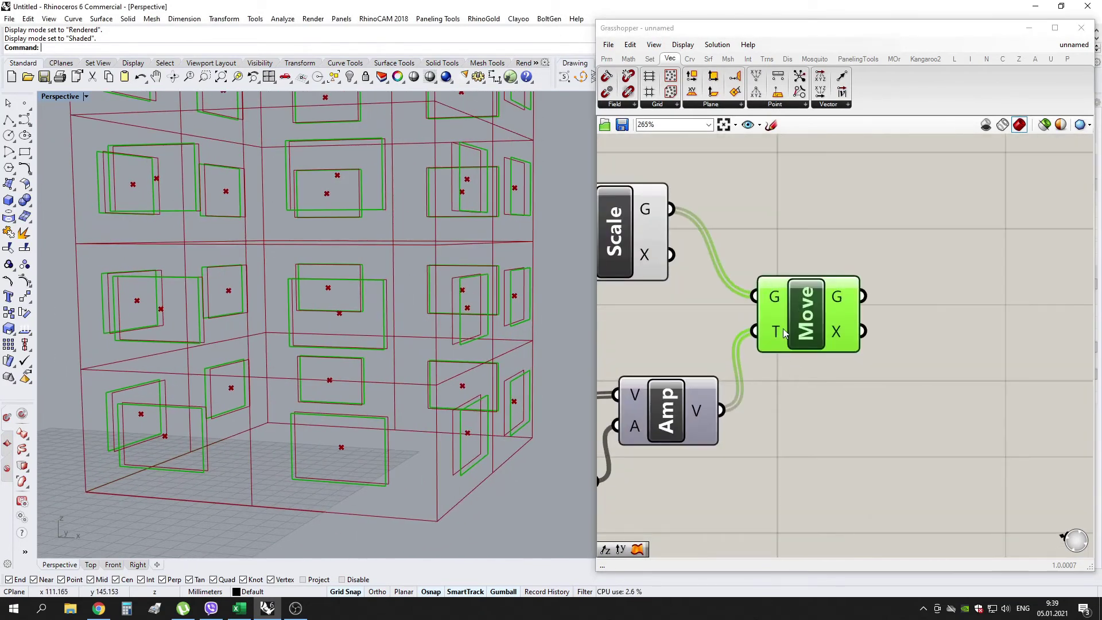
# - Set the expression -x on the Move component's T input to reverse the movement direction
pyautogui.rightClick(776, 333)
pyautogui.moveTo(826, 457)
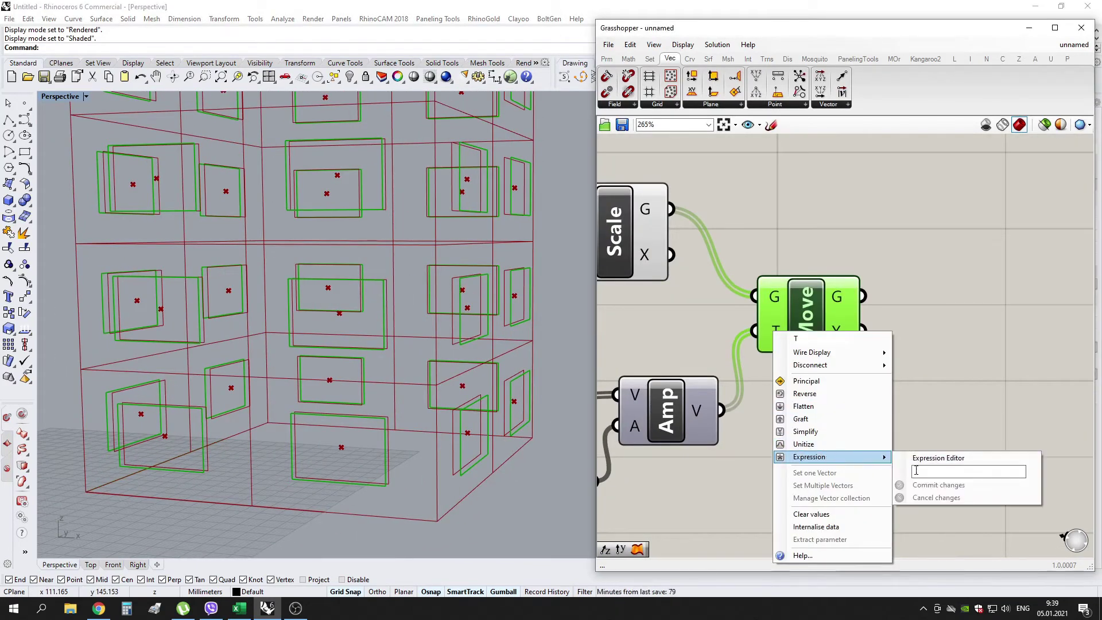
pyautogui.write('-x')
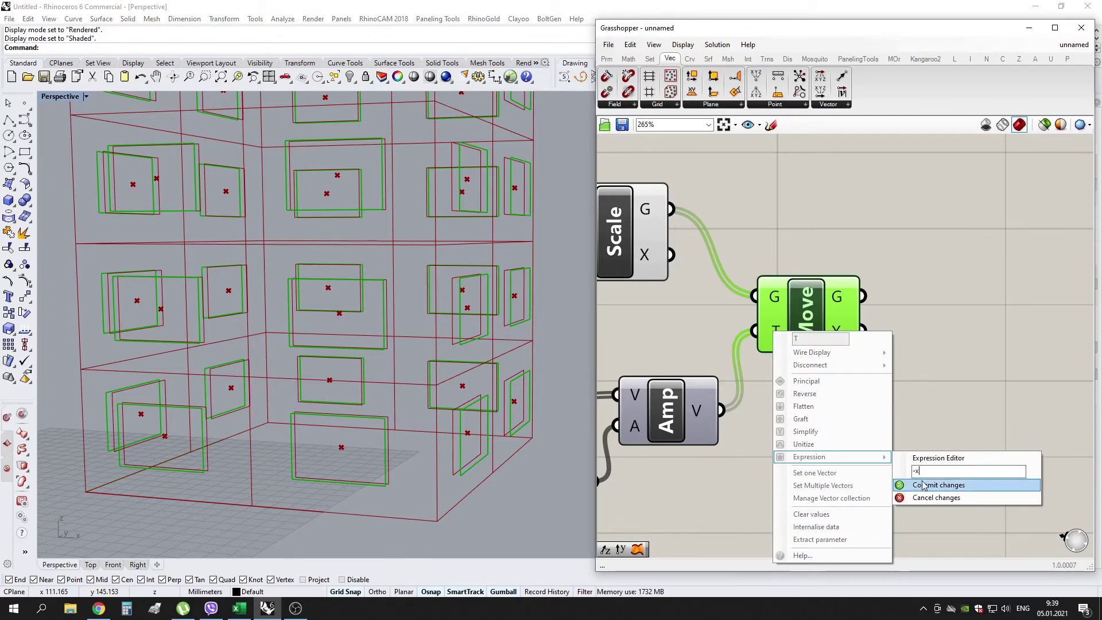
pyautogui.click(931, 485)
pyautogui.moveTo(910, 416); pyautogui.dragTo(900, 430, button='right')
pyautogui.moveTo(806, 343); pyautogui.dragTo(850, 348)
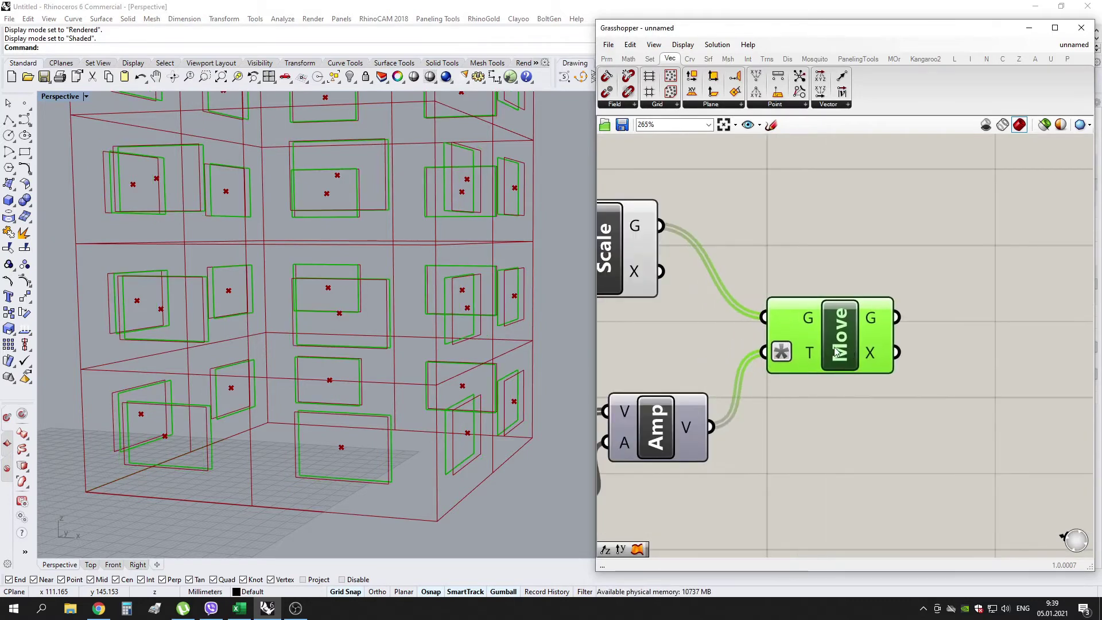
pyautogui.scroll(-2, 986, 303)
pyautogui.moveTo(985, 303); pyautogui.dragTo(906, 328, button='right')
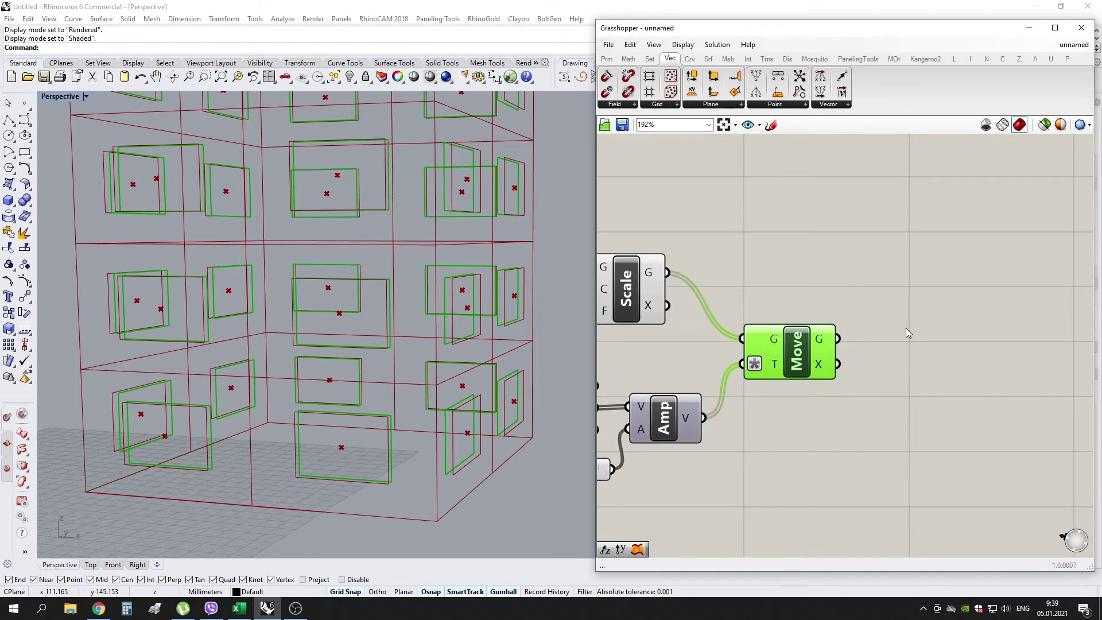
# - Add two Ruled Surface components and feed one with the moved boundaries as A and the scaled boundaries as B
pyautogui.scroll(-2, 906, 328)
pyautogui.scroll(2, 954, 333)
pyautogui.scroll(-2, 539, 439)
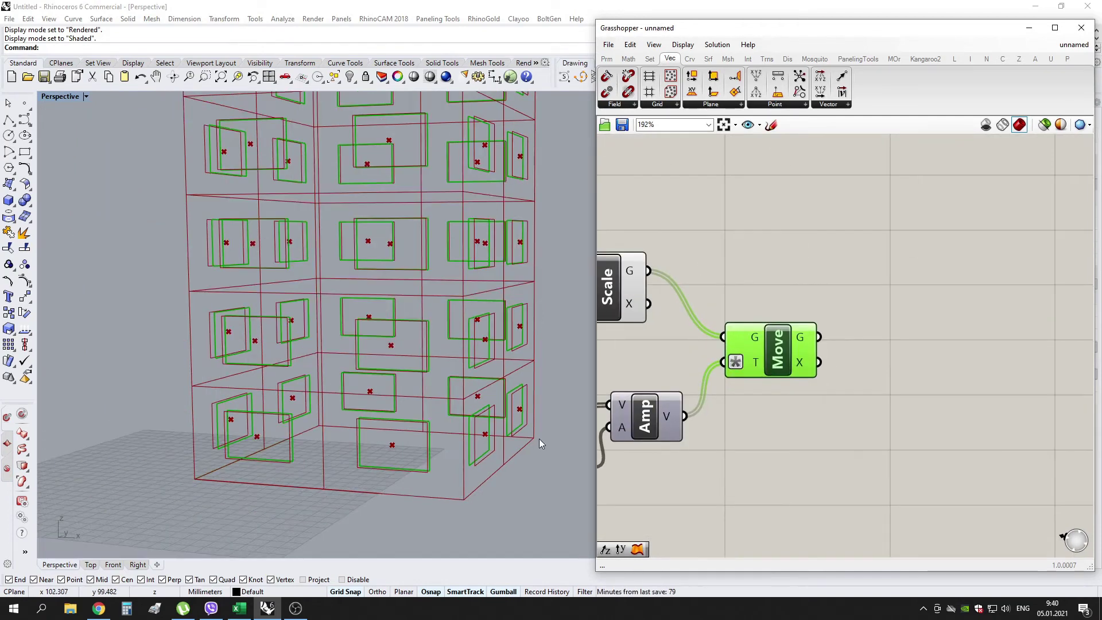
pyautogui.moveTo(917, 313); pyautogui.dragTo(859, 319, button='right')
pyautogui.doubleClick(859, 319)
pyautogui.write('rule')
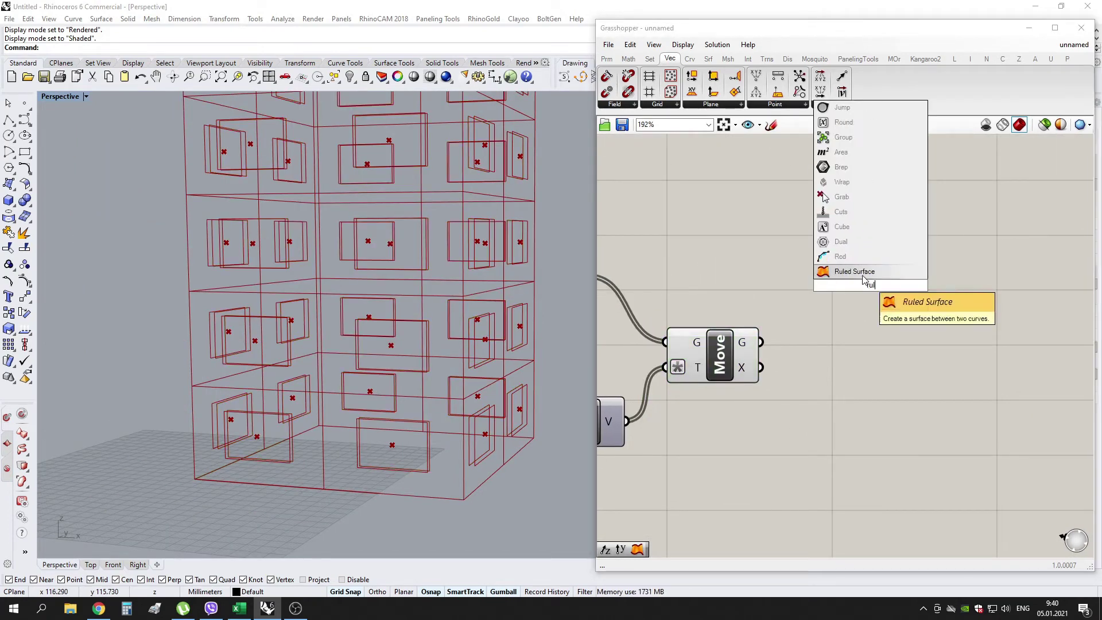
pyautogui.click(851, 276)
pyautogui.moveTo(862, 298); pyautogui.dragTo(864, 411)
pyautogui.scroll(-6, 938, 408)
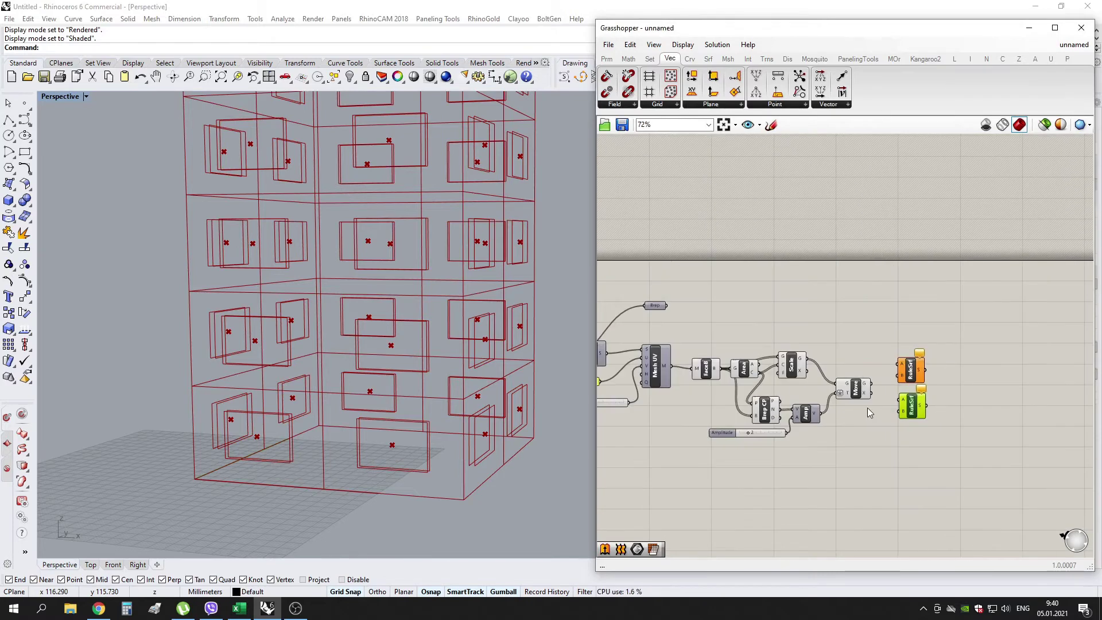
pyautogui.scroll(5, 868, 407)
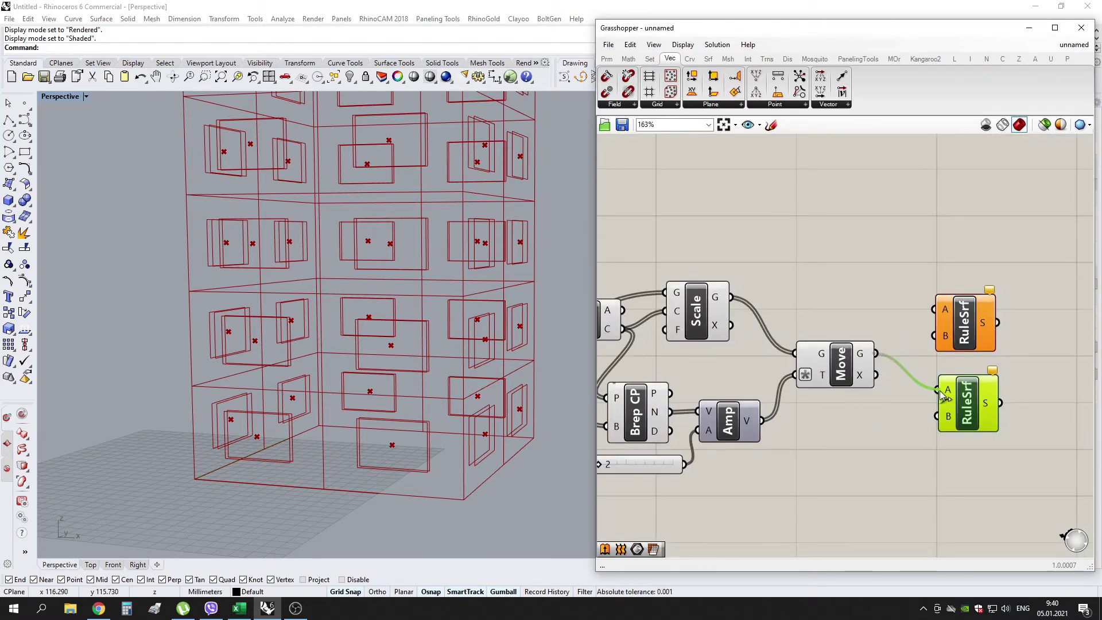
pyautogui.moveTo(729, 299); pyautogui.dragTo(935, 417)
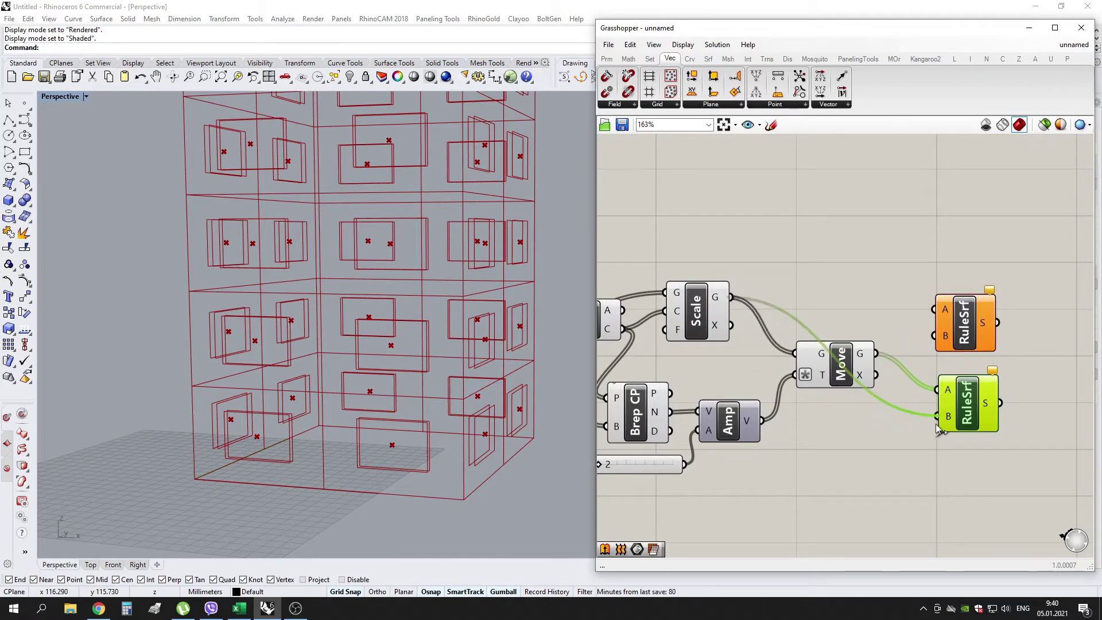
# - Connect the original face boundaries and the scaled boundaries to the A and B inputs of the other Ruled Surface
pyautogui.scroll(-4, 909, 292)
pyautogui.scroll(2, 745, 291)
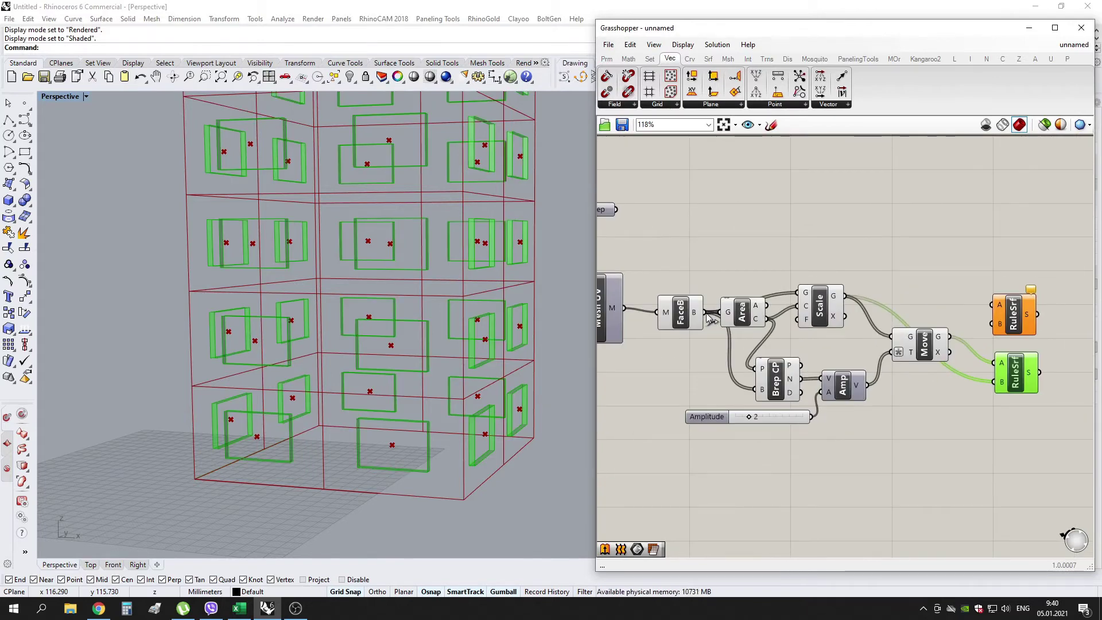
pyautogui.moveTo(705, 313); pyautogui.dragTo(992, 305)
pyautogui.moveTo(844, 295); pyautogui.dragTo(983, 325)
pyautogui.scroll(-10, 534, 360)
pyautogui.scroll(6, 505, 331)
pyautogui.moveTo(500, 332); pyautogui.dragTo(476, 340, button='right')
pyautogui.click(755, 443)
pyautogui.scroll(-4, 815, 390)
pyautogui.scroll(4, 901, 407)
pyautogui.moveTo(901, 407); pyautogui.dragTo(898, 434, button='right')
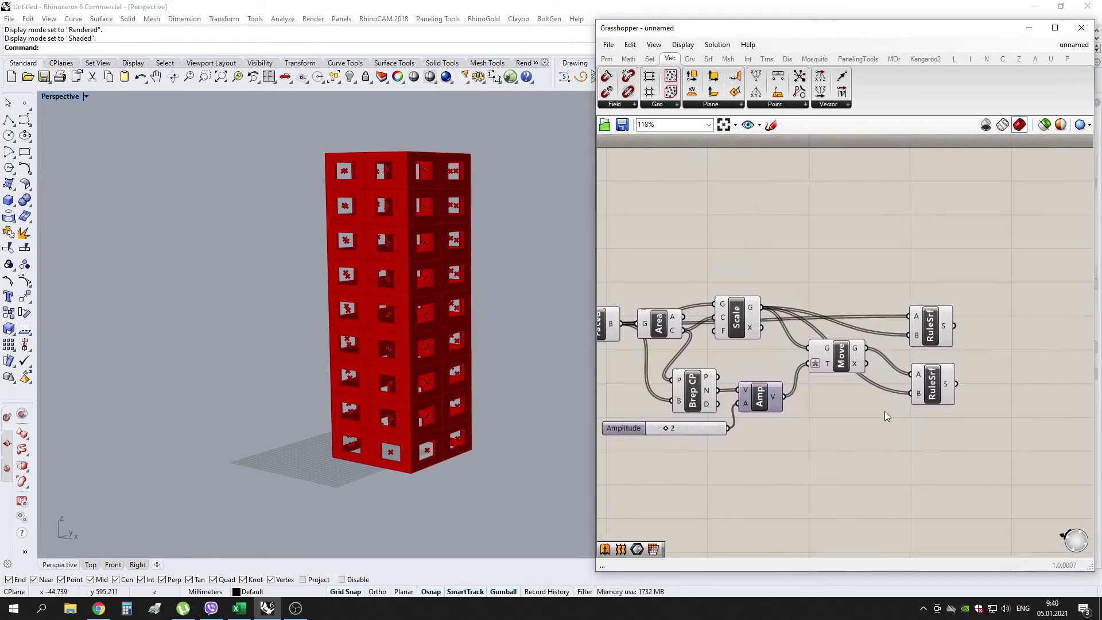
# - Reposition the existing Brep parameter above the two Ruled Surface components
pyautogui.scroll(-5, 885, 411)
pyautogui.scroll(3, 755, 367)
pyautogui.moveTo(701, 300); pyautogui.dragTo(1000, 333)
pyautogui.scroll(-5, 959, 362)
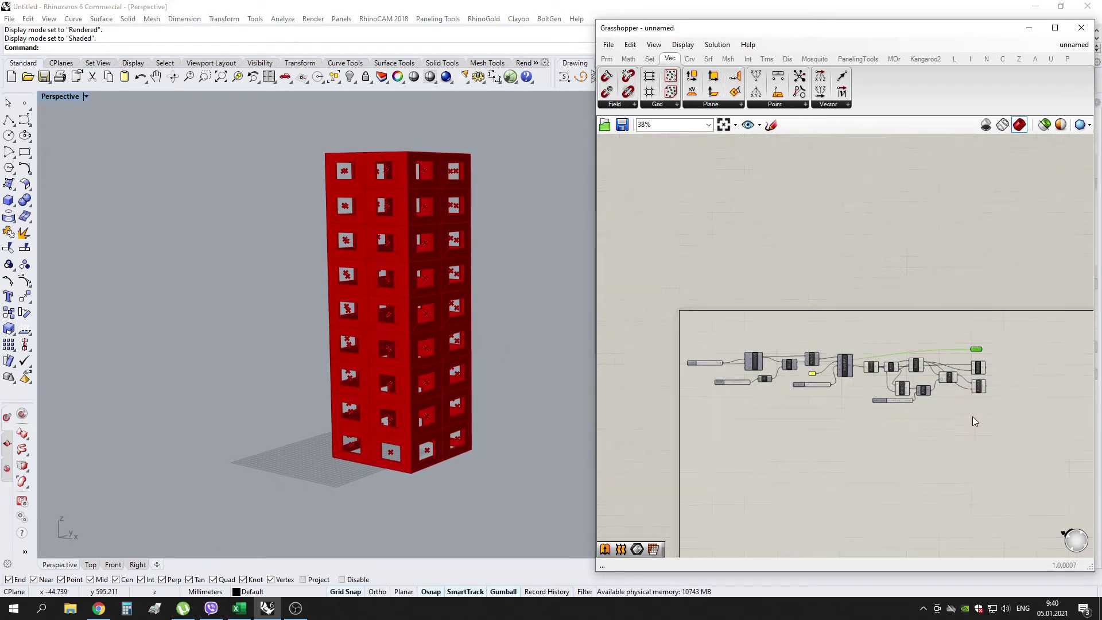
# - Add a second Brep parameter below the Ruled Surfaces and connect the Move component's geometry output to it
pyautogui.scroll(5, 972, 416)
pyautogui.doubleClick(872, 395)
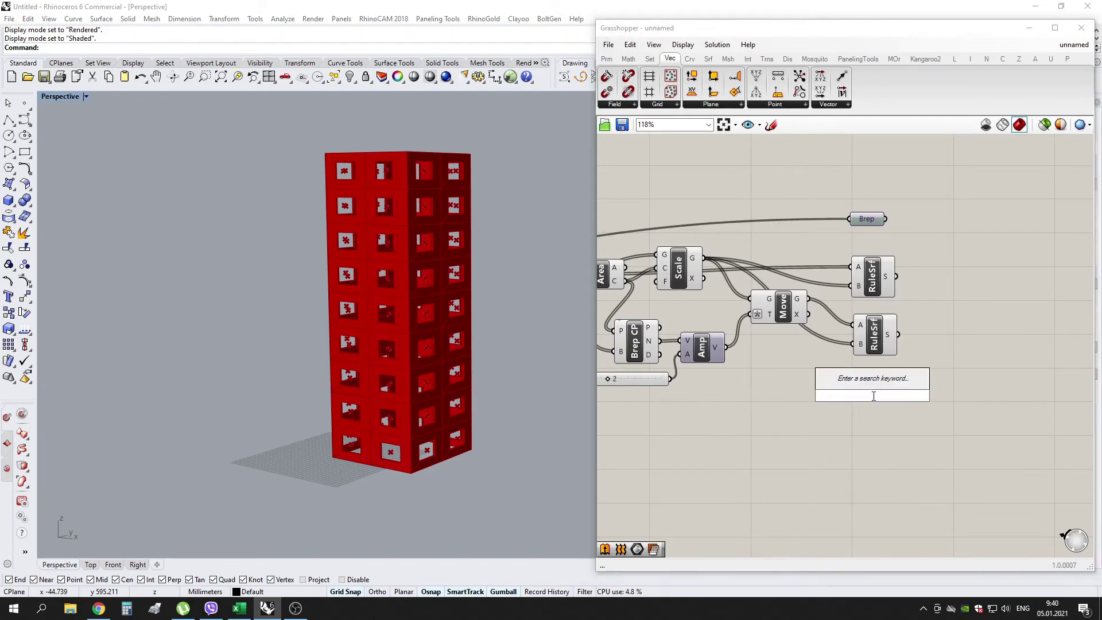
pyautogui.write('brep')
pyautogui.press('Return')
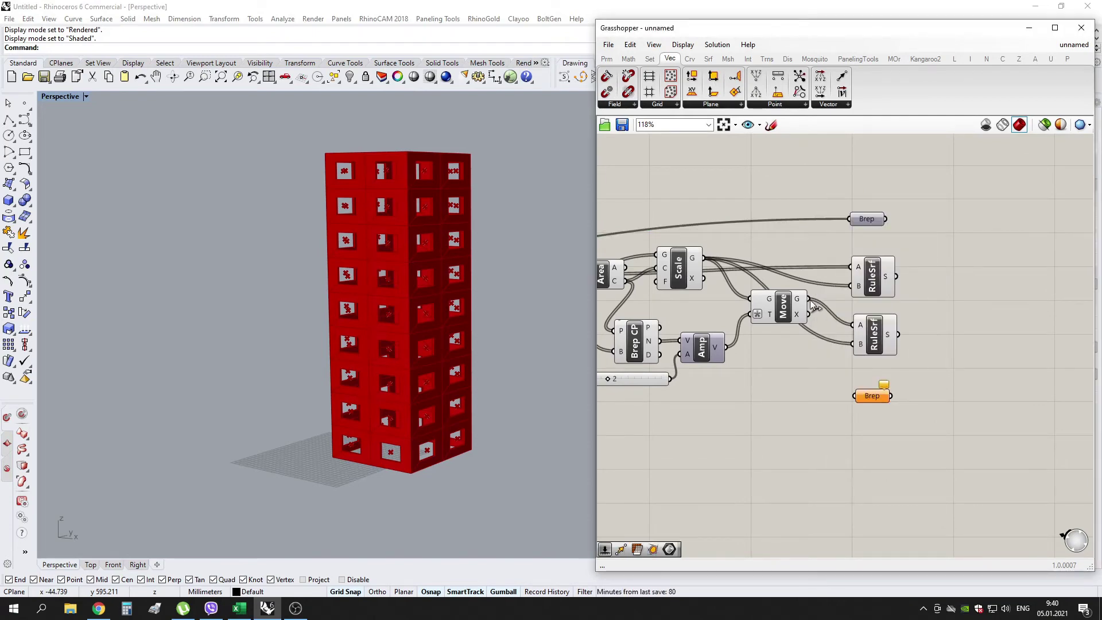
pyautogui.moveTo(846, 398); pyautogui.dragTo(878, 389)
pyautogui.scroll(-5, 775, 383)
pyautogui.scroll(5, 849, 344)
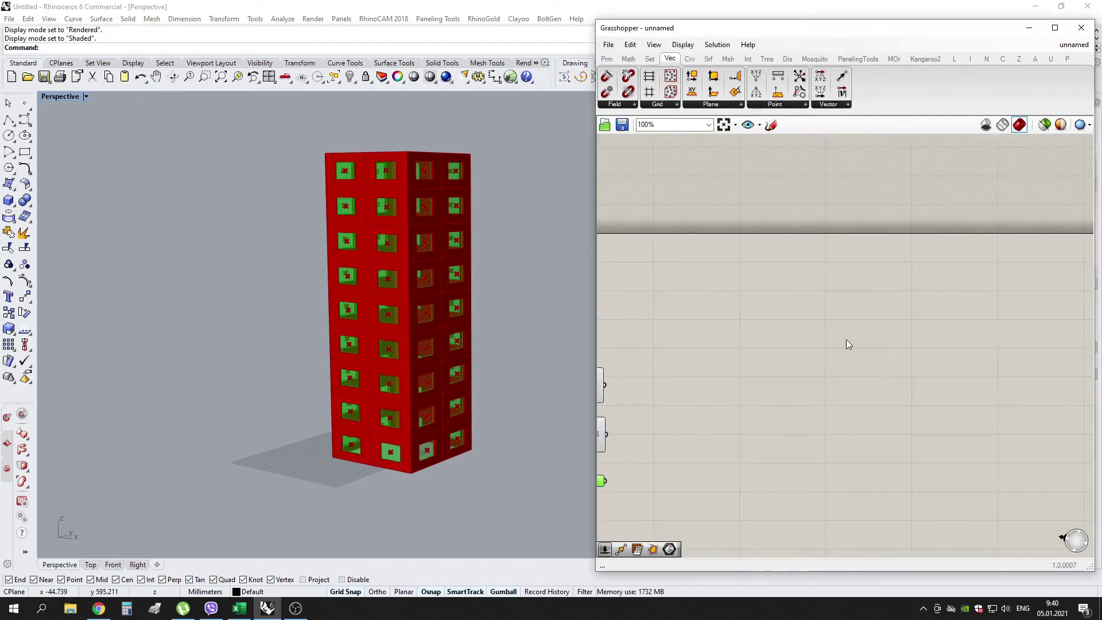
# - Add a Custom Preview with a Colour Swatch as its material and duplicate the pair to get three sets
pyautogui.click(817, 376)
pyautogui.doubleClick(817, 377)
pyautogui.write('pre')
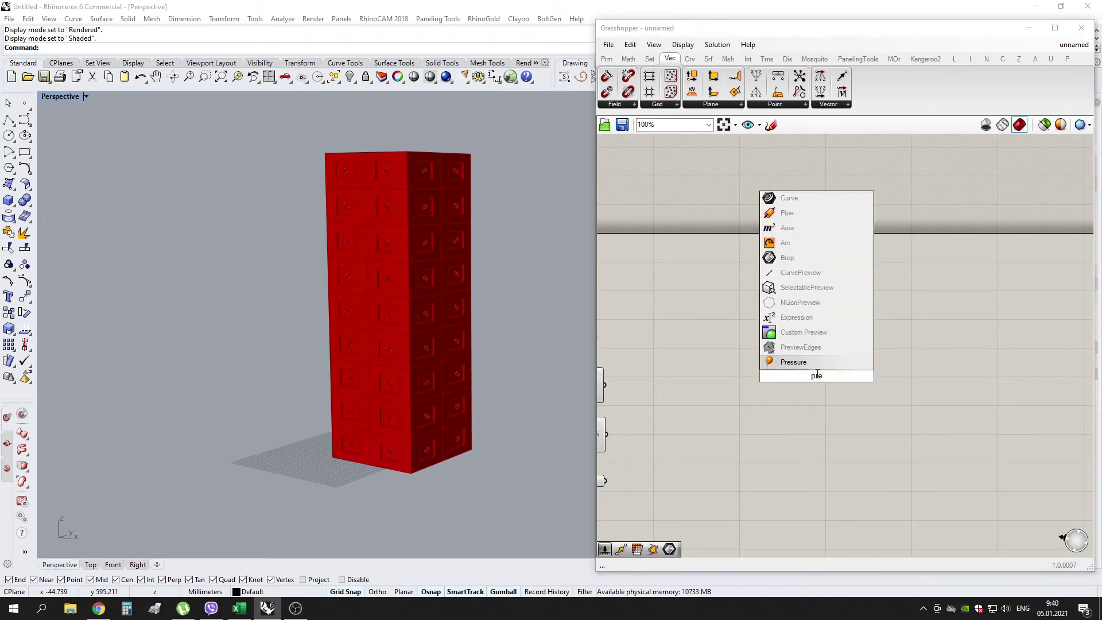
pyautogui.click(792, 359)
pyautogui.doubleClick(749, 390)
pyautogui.write('colo')
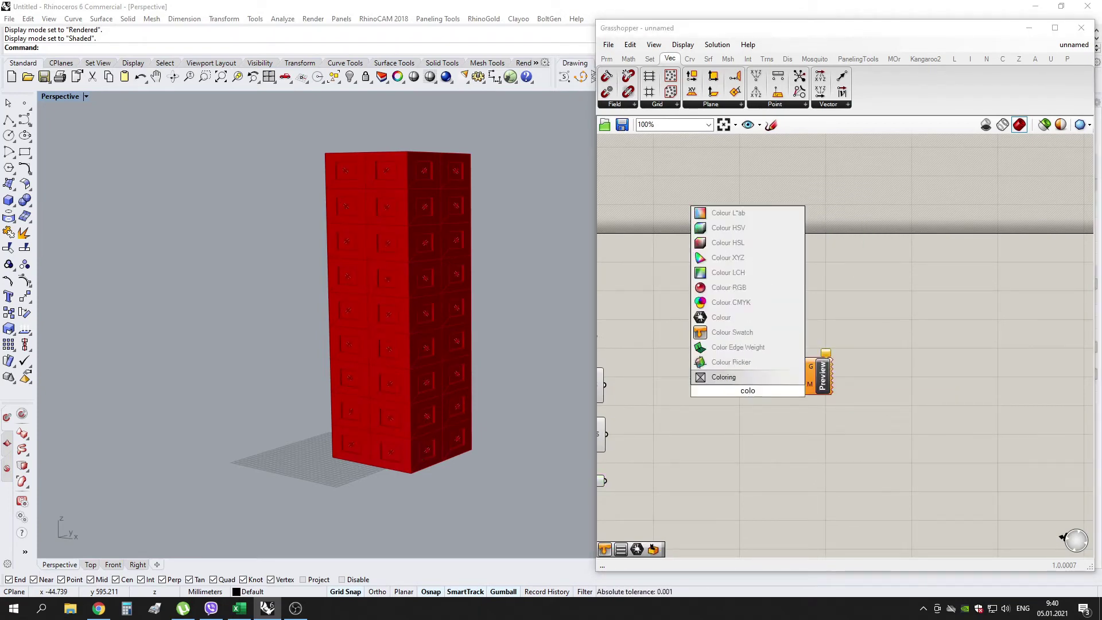
pyautogui.click(732, 332)
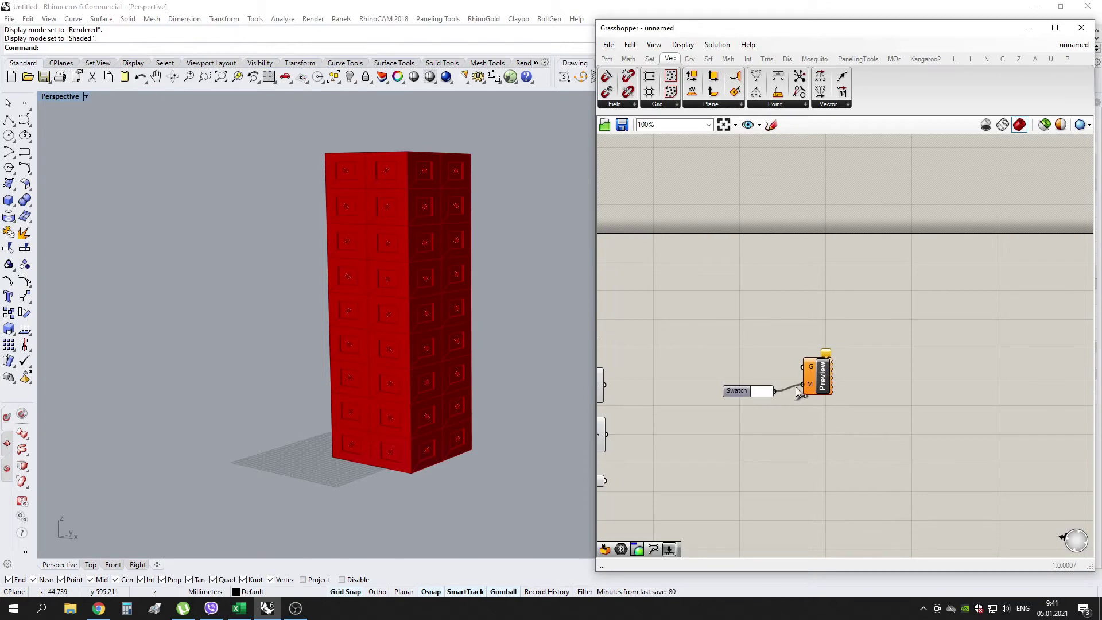
pyautogui.moveTo(851, 353); pyautogui.dragTo(721, 403)
pyautogui.keyDown('alt'); pyautogui.moveTo(828, 436); pyautogui.dragTo(828, 486); pyautogui.keyUp('alt')
# - Set the second Colour Swatch to a dark grey with value 31 and alpha 234
pyautogui.scroll(4, 769, 443)
pyautogui.click(768, 422)
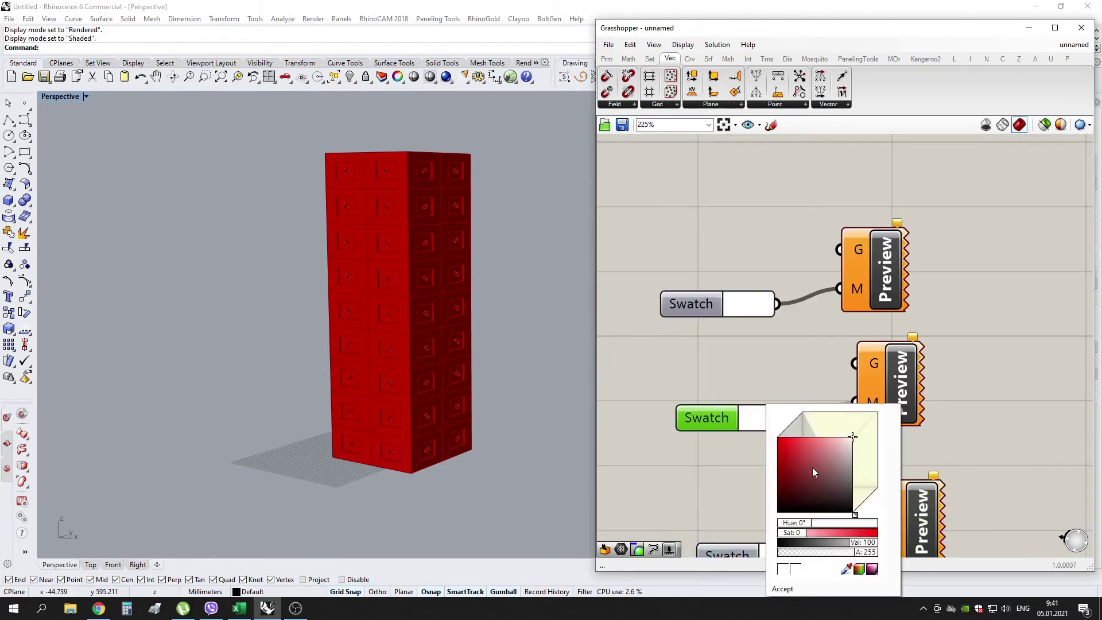
pyautogui.moveTo(855, 546); pyautogui.dragTo(855, 554)
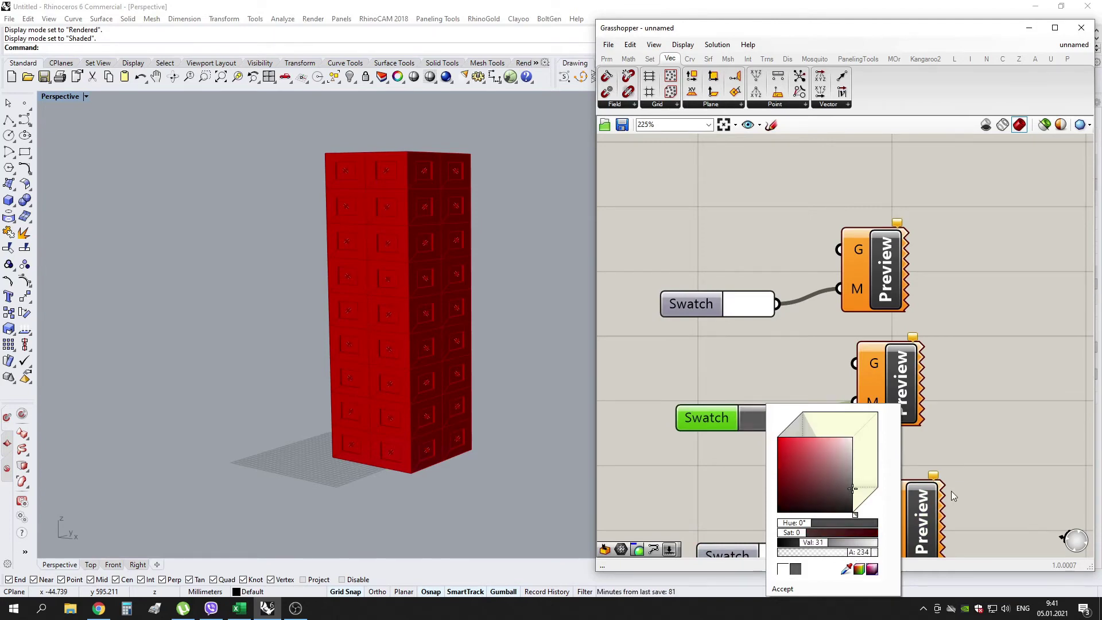
pyautogui.scroll(-3, 952, 459)
# - Set the third Colour Swatch to yellow with hue 53°, saturation 100 and value 89, and slightly reduce its alpha
pyautogui.scroll(4, 918, 373)
pyautogui.click(861, 357)
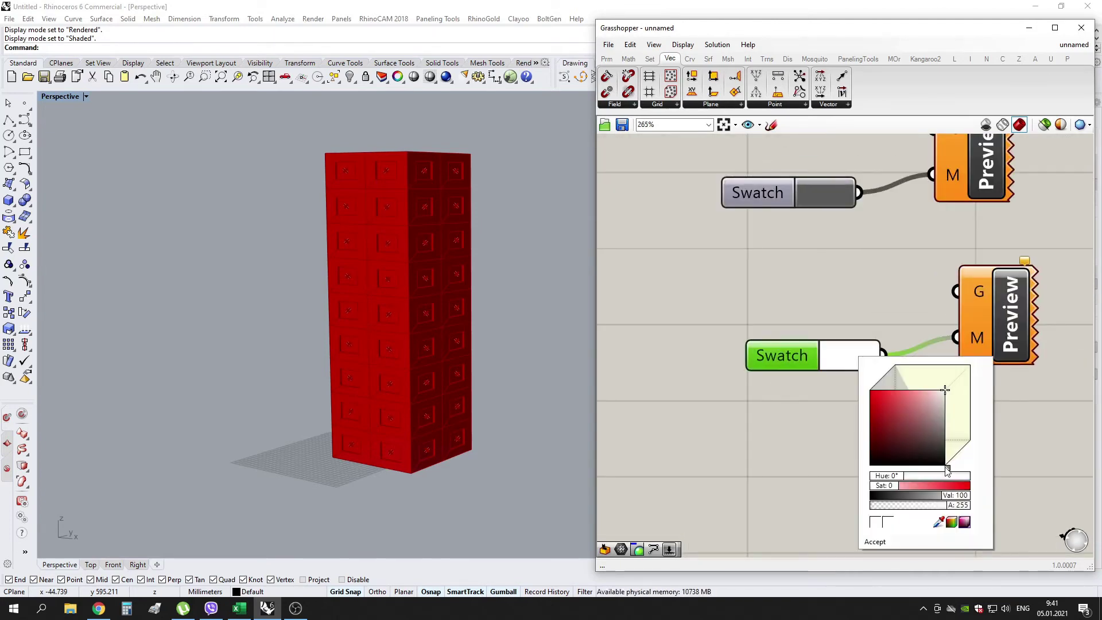
pyautogui.moveTo(947, 469); pyautogui.dragTo(949, 466)
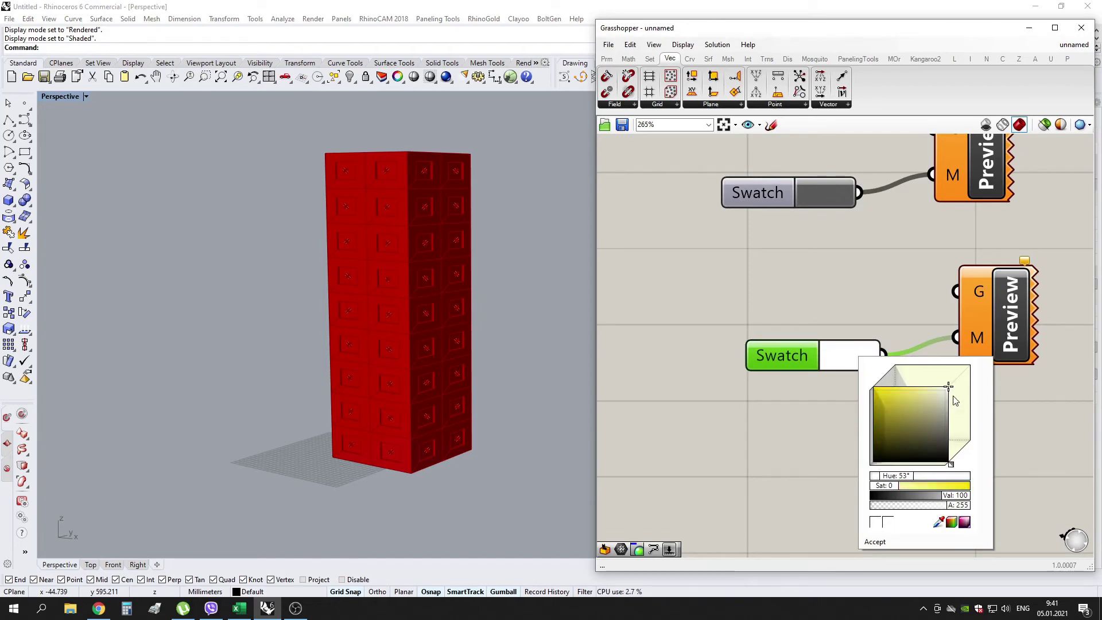
pyautogui.moveTo(941, 391); pyautogui.dragTo(875, 396)
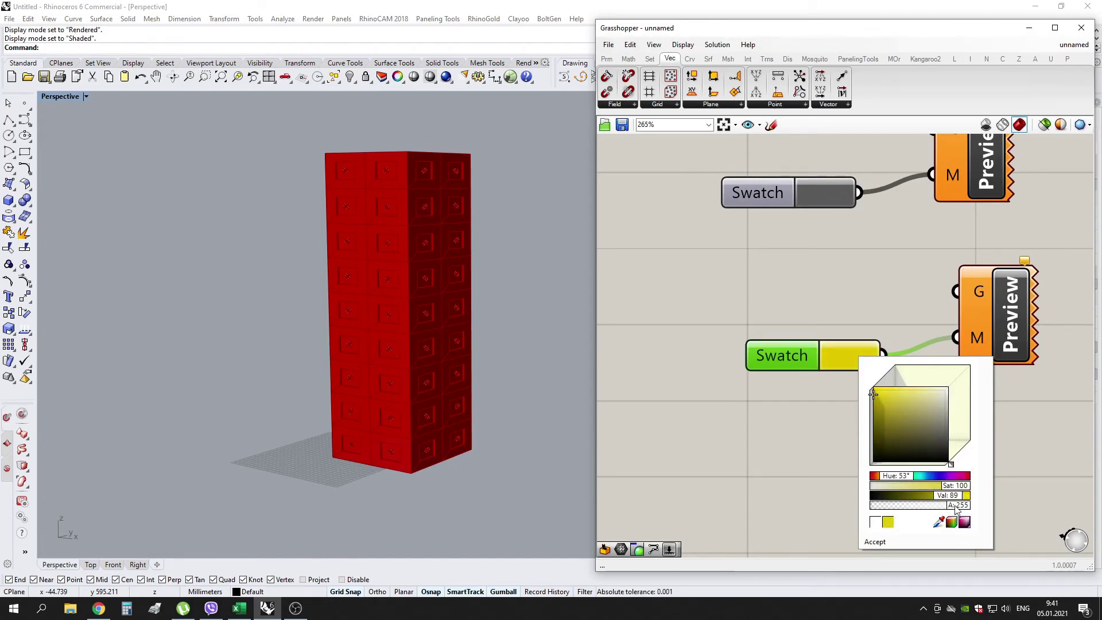
pyautogui.moveTo(955, 506); pyautogui.dragTo(948, 506)
pyautogui.click(831, 480)
# - Connect the upper Brep parameter and both Ruled Surfaces to the geometry input of the white Custom Preview
pyautogui.scroll(-7, 918, 414)
pyautogui.scroll(5, 818, 386)
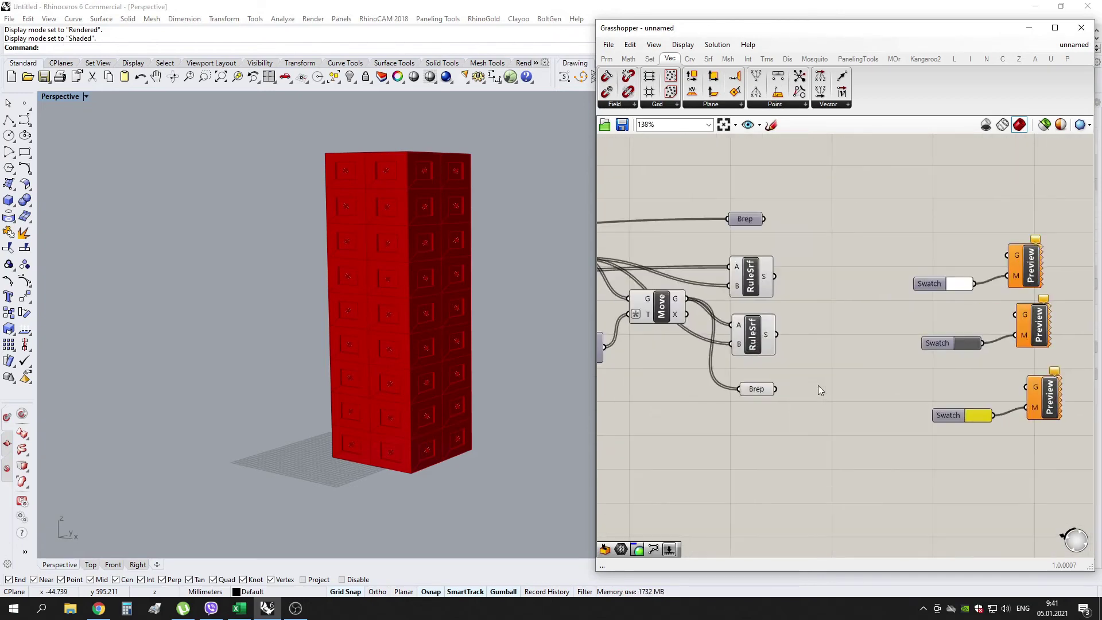
pyautogui.scroll(-3, 762, 395)
pyautogui.moveTo(759, 391); pyautogui.dragTo(954, 396)
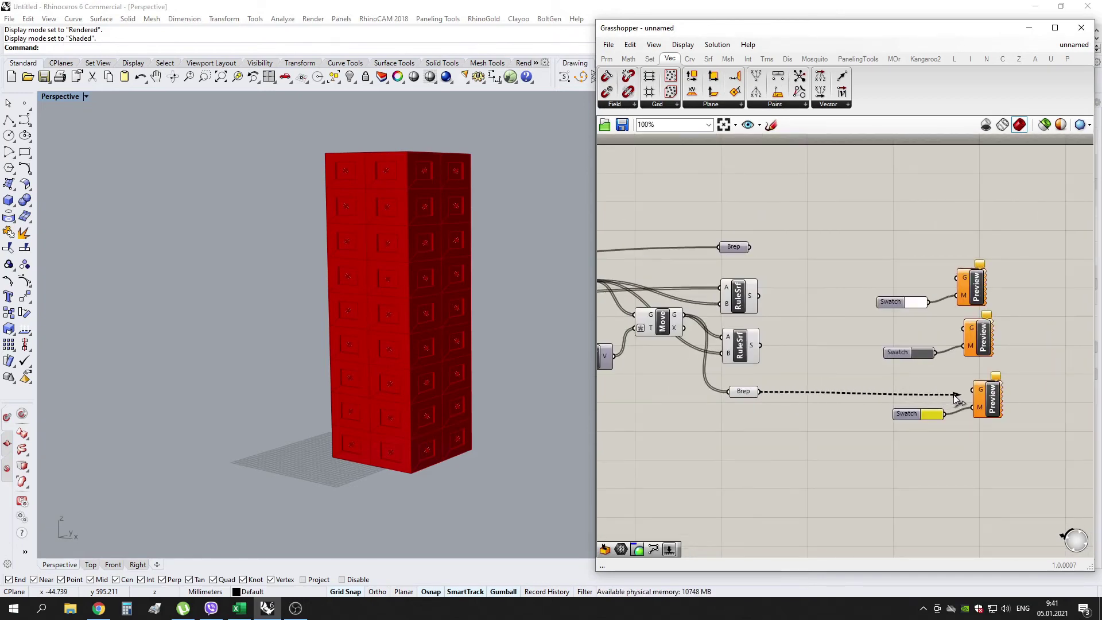
pyautogui.moveTo(750, 246); pyautogui.dragTo(955, 277)
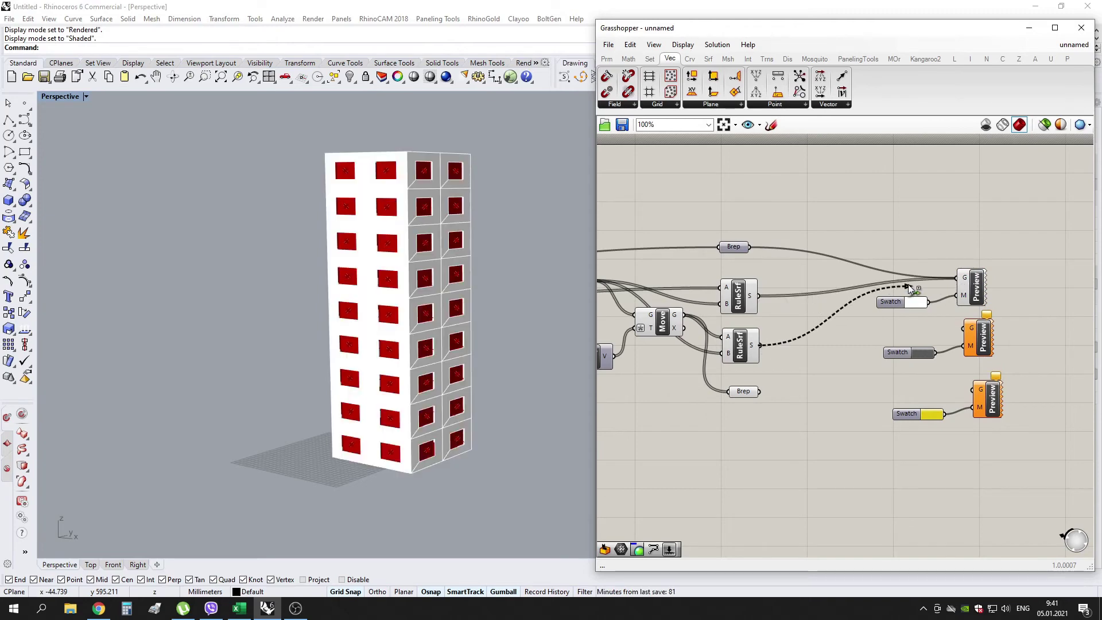
# - Turn off the default preview of all components upstream of the Custom Previews
pyautogui.scroll(-5, 817, 257)
pyautogui.moveTo(806, 221); pyautogui.dragTo(634, 335)
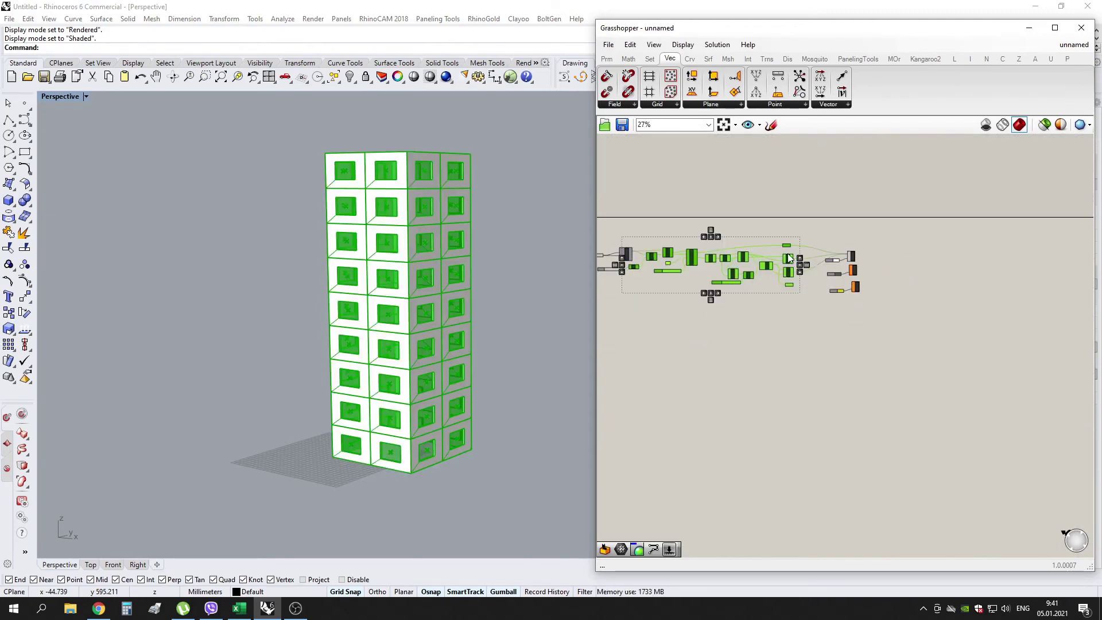
pyautogui.middleClick(792, 258)
pyautogui.click(824, 219)
pyautogui.scroll(1, 824, 218)
pyautogui.click(784, 318)
# - Connect the lower Brep parameter to the geometry input of the dark grey Custom Preview
pyautogui.scroll(6, 819, 319)
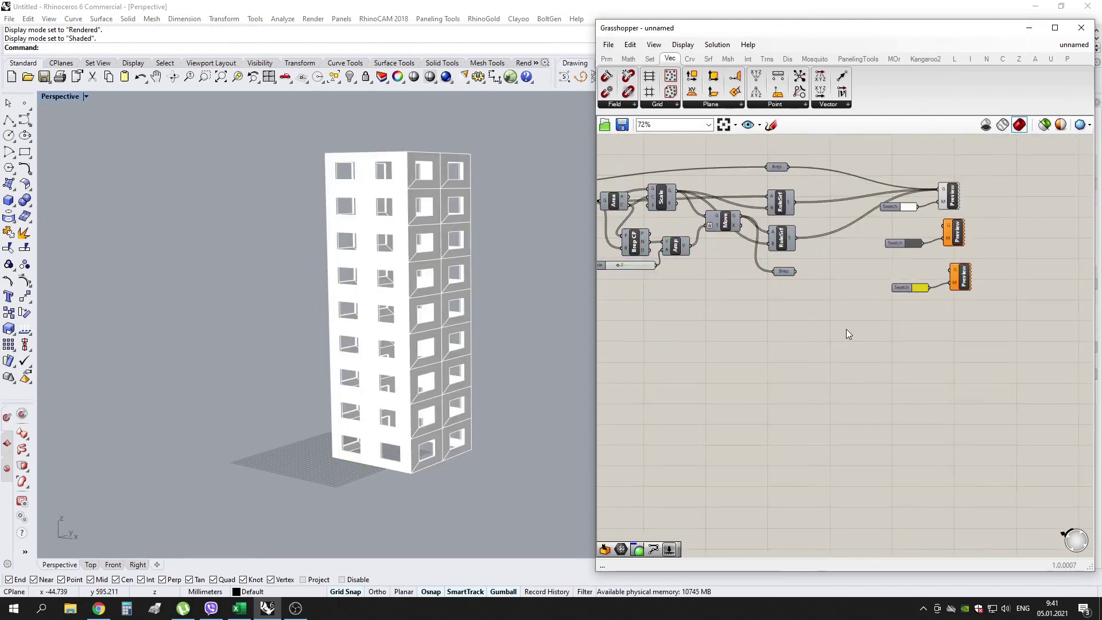
pyautogui.moveTo(860, 213); pyautogui.dragTo(977, 202)
# - Switch the Perspective viewport to the Rendered display mode
pyautogui.scroll(5, 507, 354)
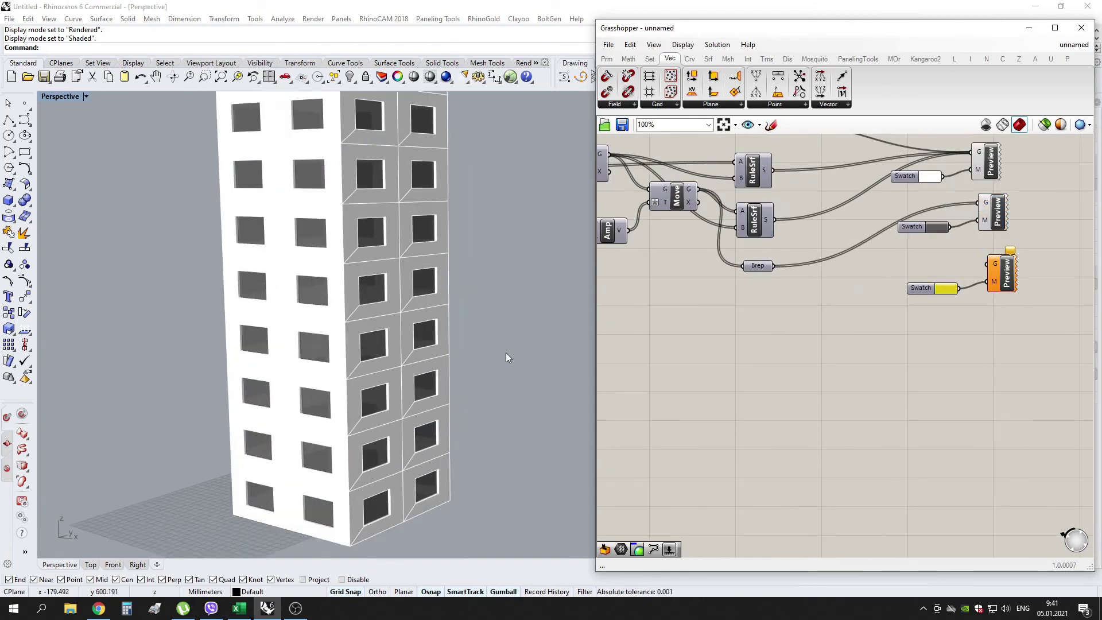
pyautogui.click(86, 96)
pyautogui.click(71, 151)
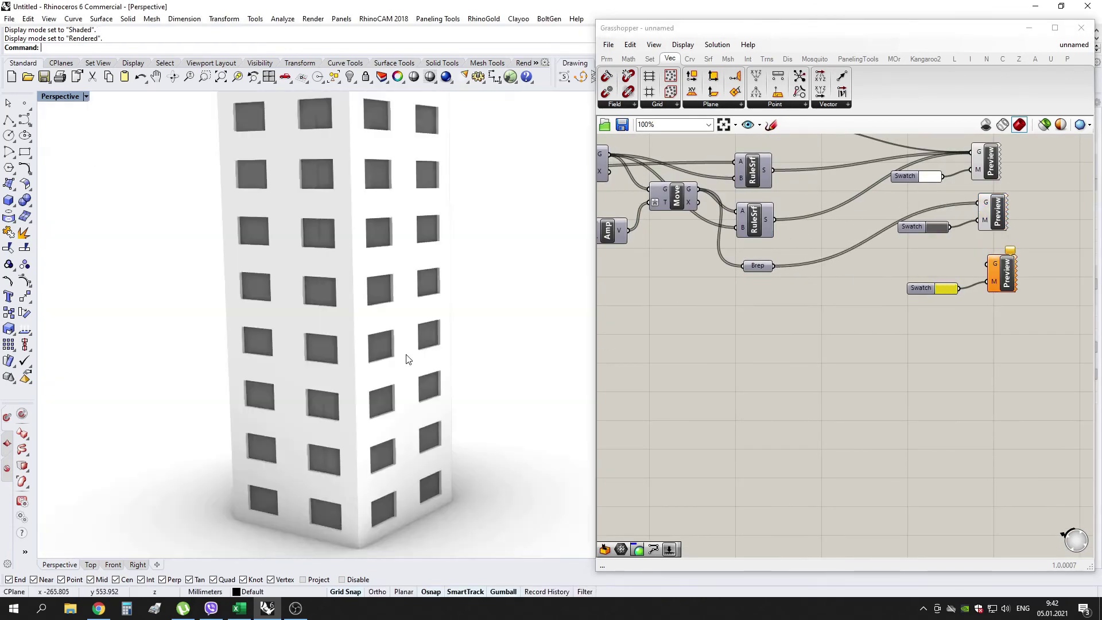
# - Add a Random component to the canvas below the lower Brep parameter
pyautogui.scroll(-2, 406, 362)
pyautogui.doubleClick(747, 330)
pyautogui.write('random')
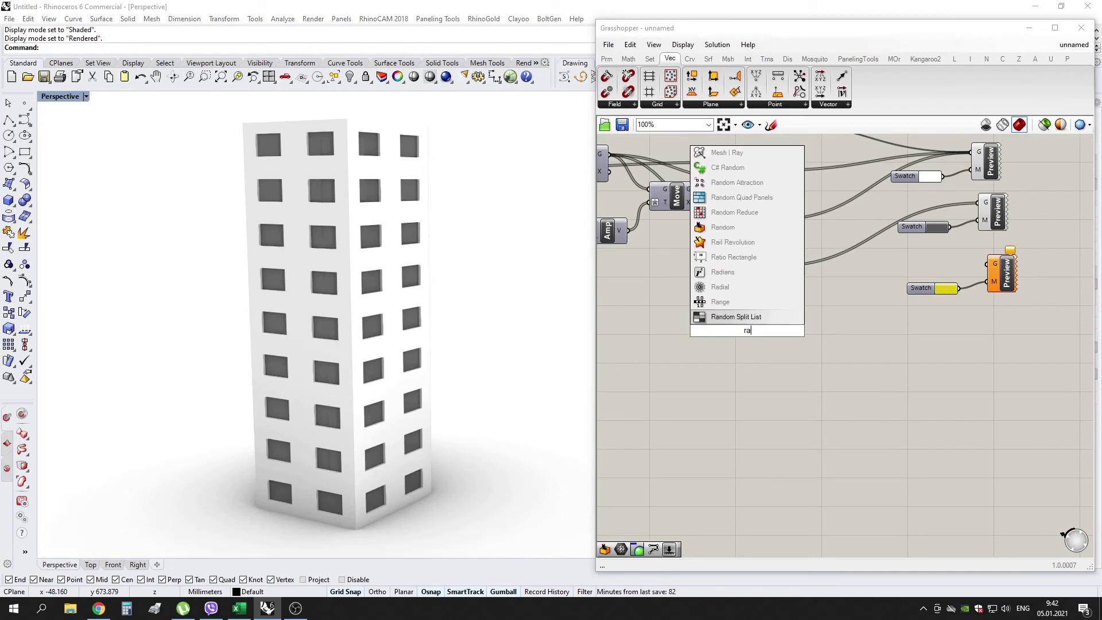
pyautogui.press('Return')
# - Create number sliders of 100 and 30 and connect them to the Random component's range and number inputs
pyautogui.doubleClick(673, 309)
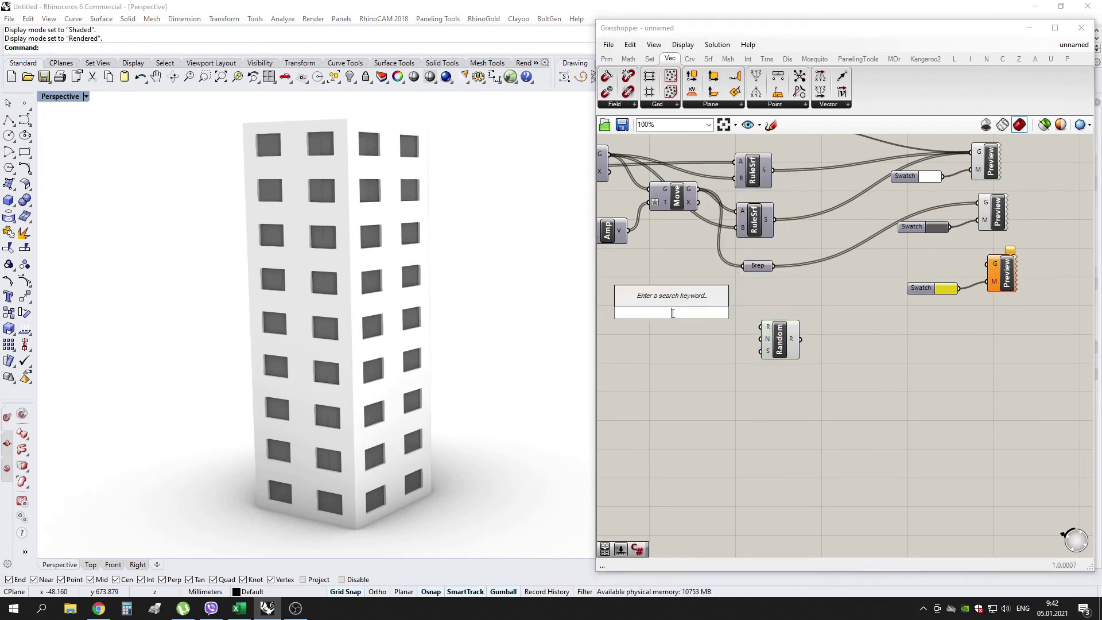
pyautogui.write('100')
pyautogui.press('Return')
pyautogui.doubleClick(696, 345)
pyautogui.write('30')
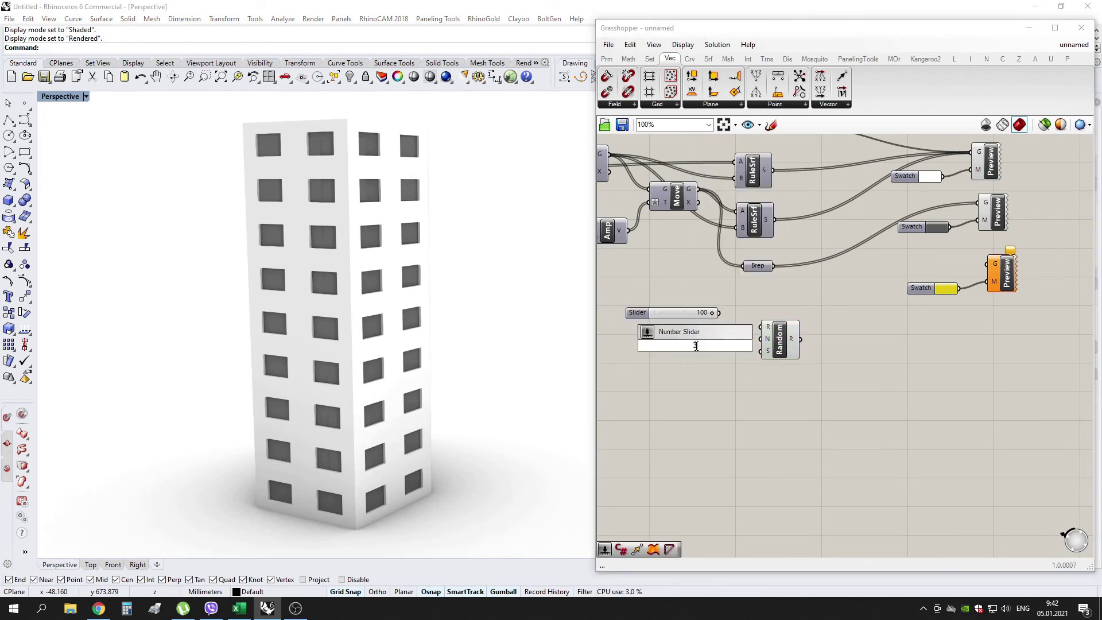
pyautogui.press('Return')
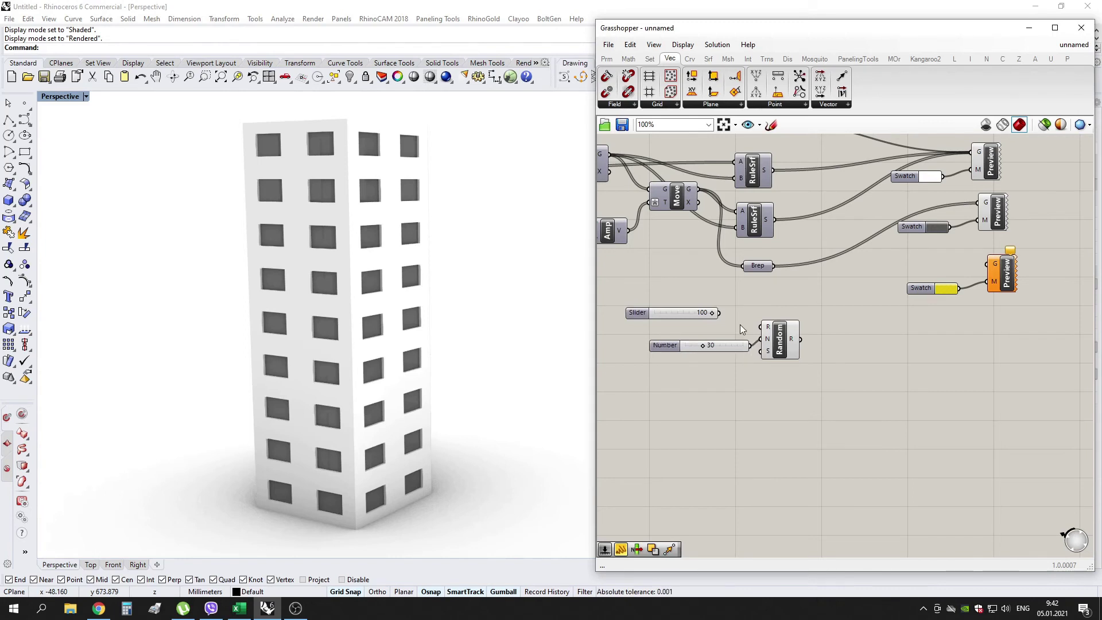
# - Place a List Item and a Cull Index component between the Random component and the Custom Previews
pyautogui.scroll(-3, 651, 344)
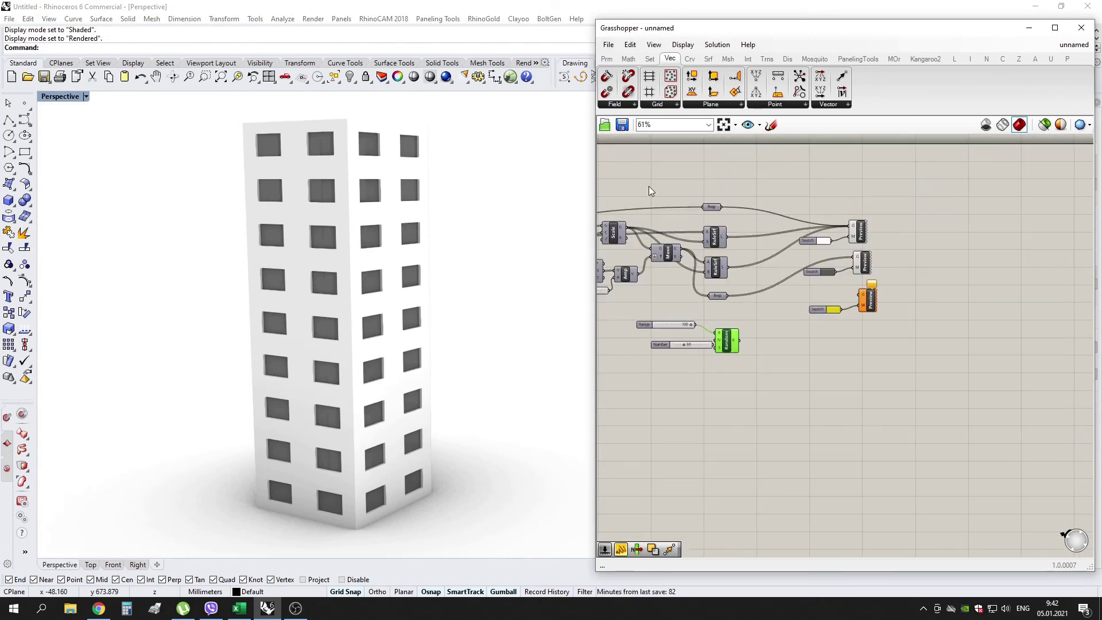
pyautogui.click(650, 59)
pyautogui.moveTo(760, 307); pyautogui.dragTo(761, 308)
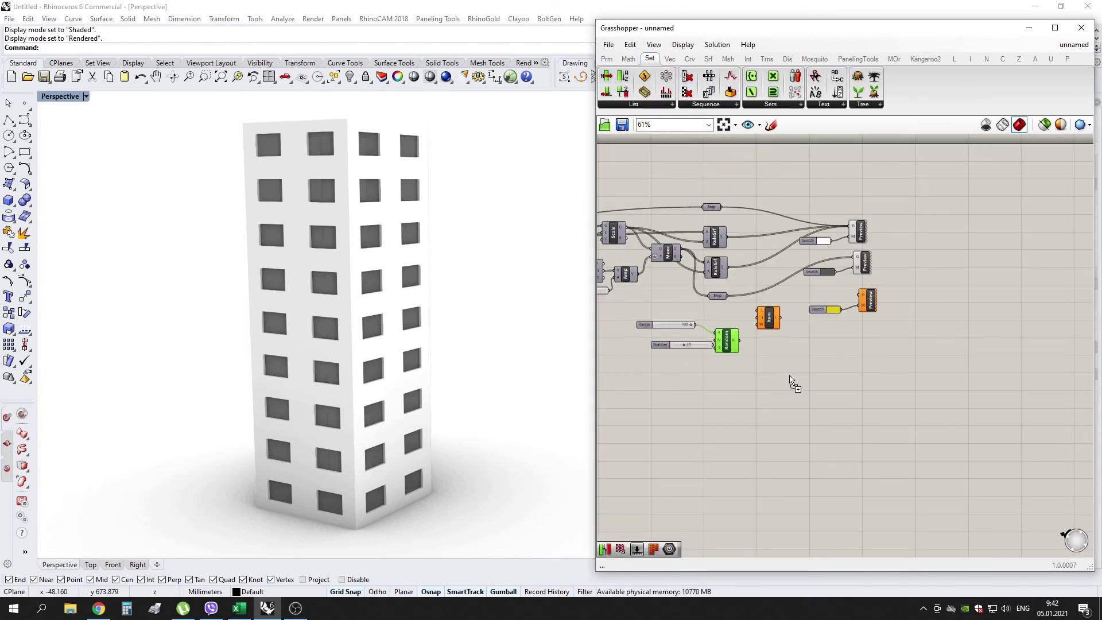
pyautogui.moveTo(790, 380); pyautogui.dragTo(775, 366)
# - Connect the Random output to the index inputs and the lower Brep to the list inputs of List Item and Cull Index
pyautogui.scroll(4, 760, 343)
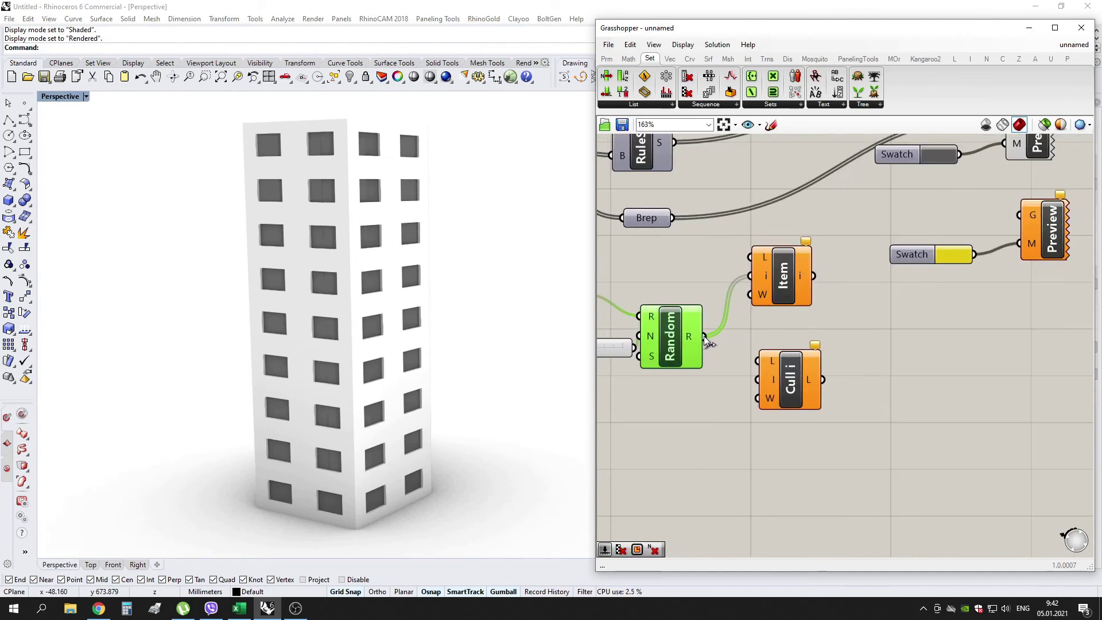
pyautogui.scroll(-3, 731, 337)
pyautogui.moveTo(696, 247); pyautogui.dragTo(748, 334)
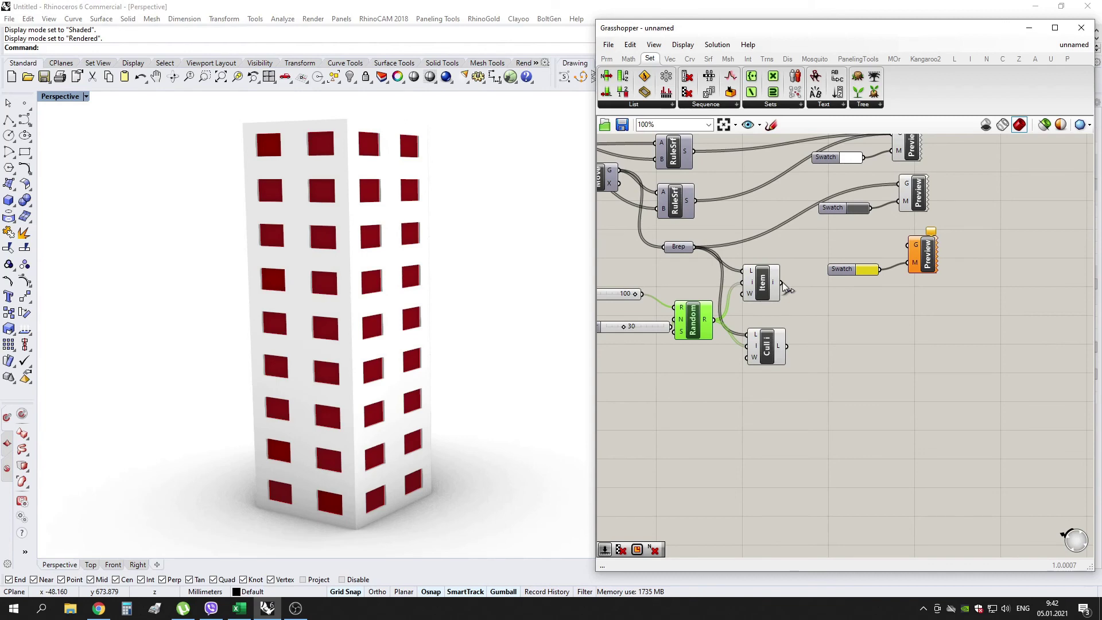
# - Connect the List Item output to the dark grey Custom Preview's geometry and the Cull Index output to the yellow one's
pyautogui.moveTo(886, 183); pyautogui.dragTo(899, 184)
pyautogui.moveTo(817, 296); pyautogui.dragTo(907, 246)
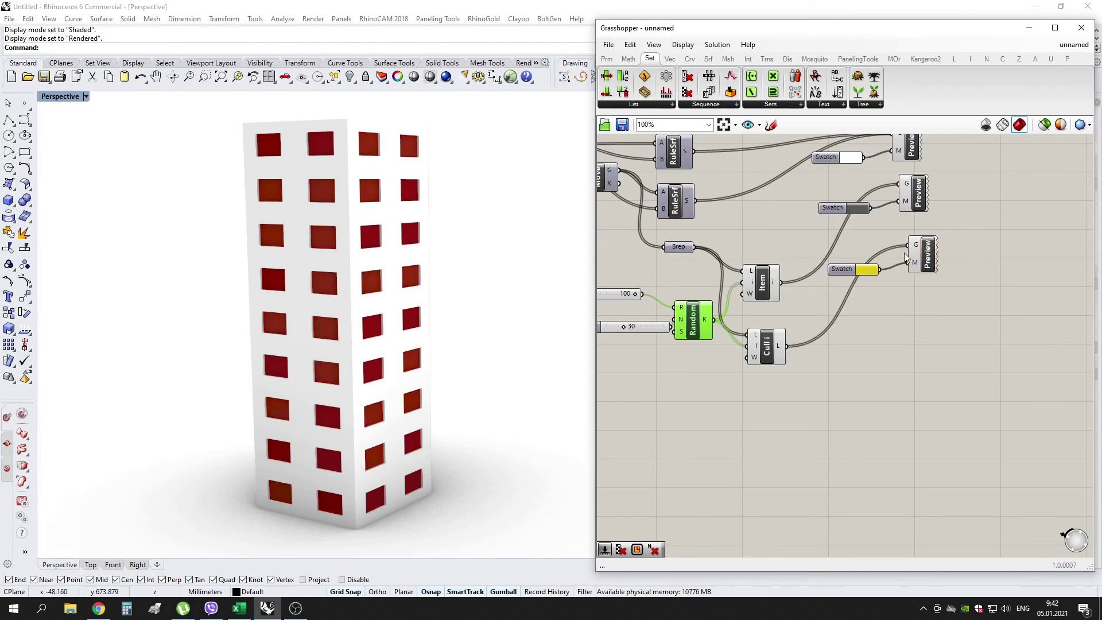
# - Turn off the default preview of the components feeding the Custom Previews, including List Item and Cull Index
pyautogui.scroll(-5, 944, 286)
pyautogui.moveTo(890, 196); pyautogui.dragTo(835, 304)
pyautogui.middleClick(874, 285)
pyautogui.click(909, 250)
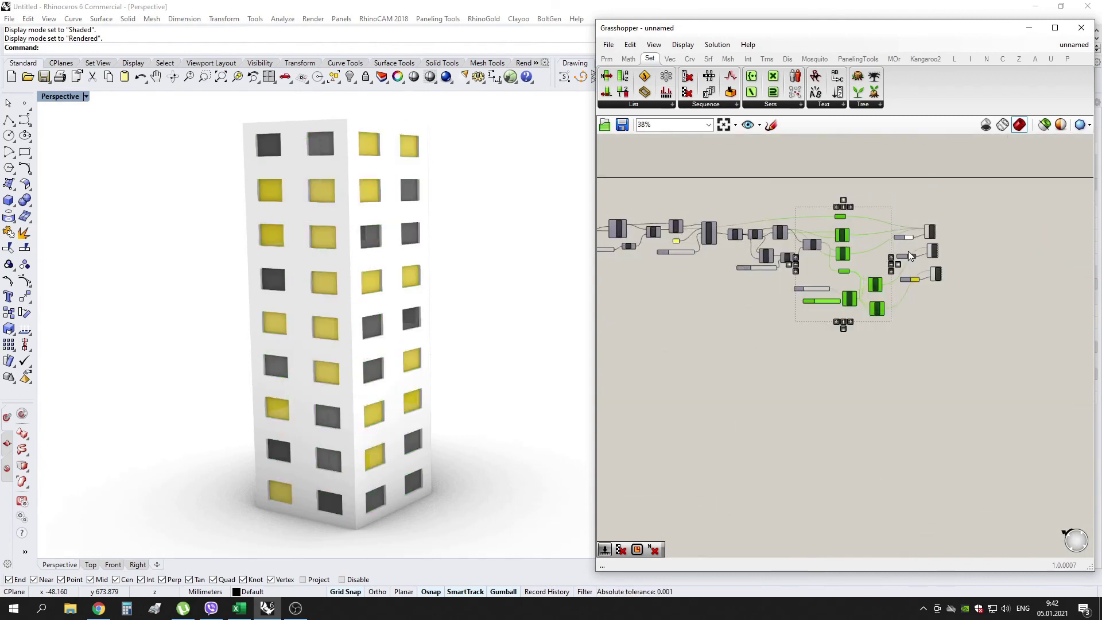
# - Set the Random component's range slider to 90
pyautogui.scroll(5, 794, 315)
pyautogui.click(787, 297)
pyautogui.scroll(4, 824, 265)
pyautogui.moveTo(921, 230); pyautogui.dragTo(911, 229)
pyautogui.scroll(6, 436, 344)
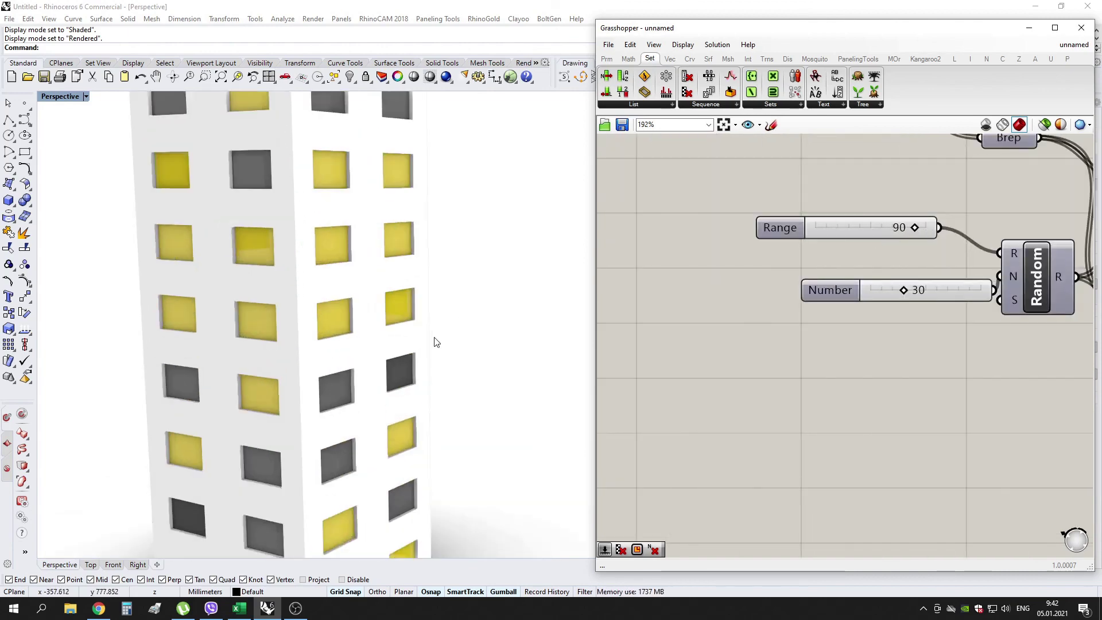
pyautogui.moveTo(901, 292)
pyautogui.mouseDown()
pyautogui.moveTo(920, 290)
pyautogui.moveTo(903, 294)
pyautogui.mouseUp()
pyautogui.scroll(-8, 724, 346)
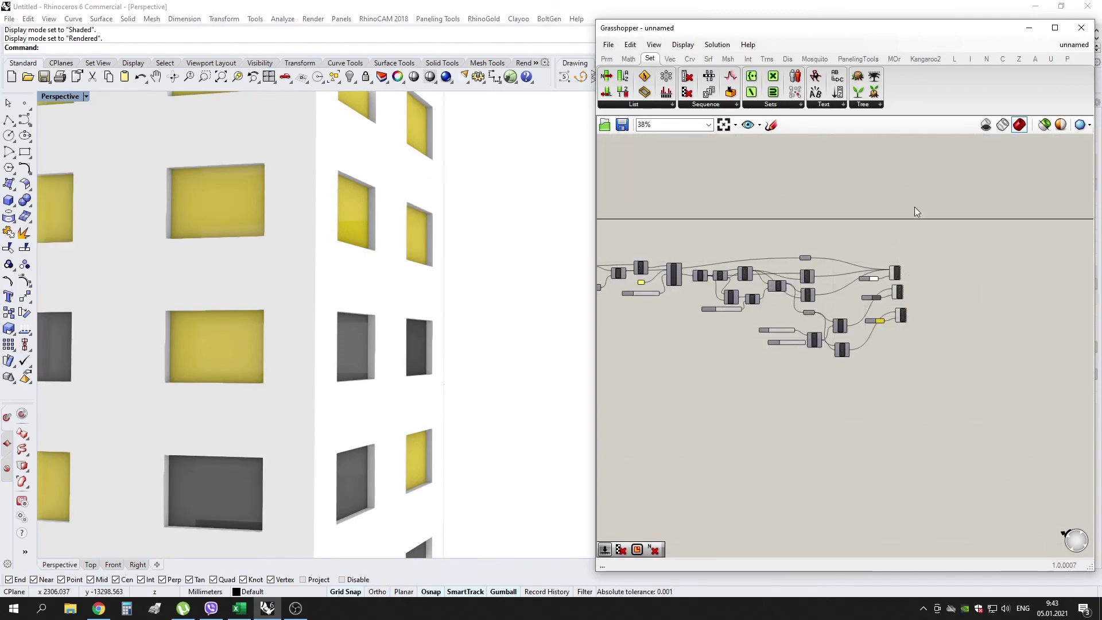